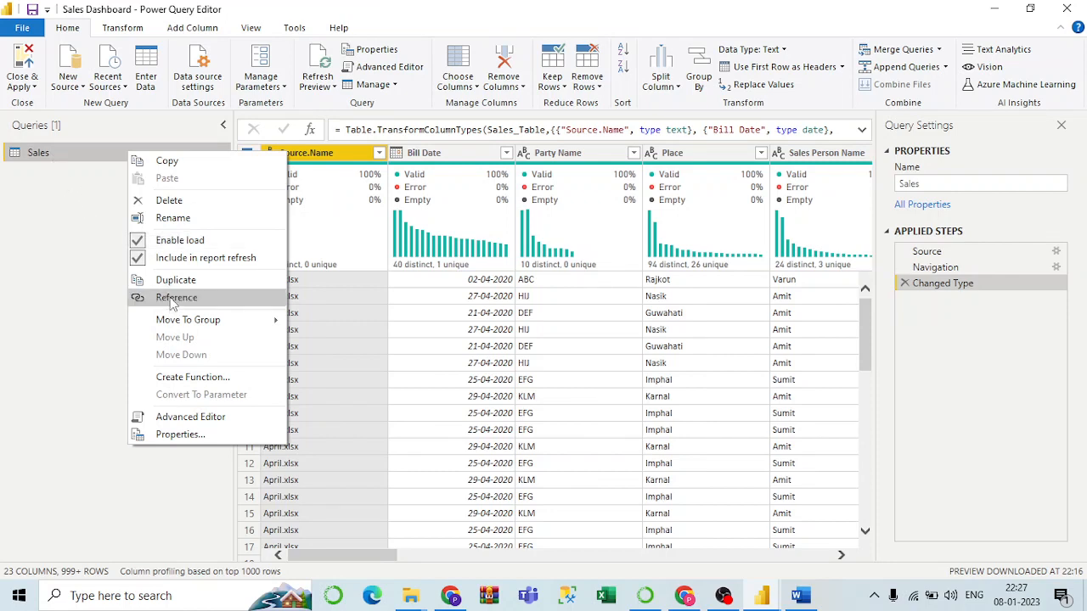
Create a reference to the Sales query and rename the new Sales (2) query to ReferenceSales.
{"action": "left_click", "coordinate": [65, 152]}
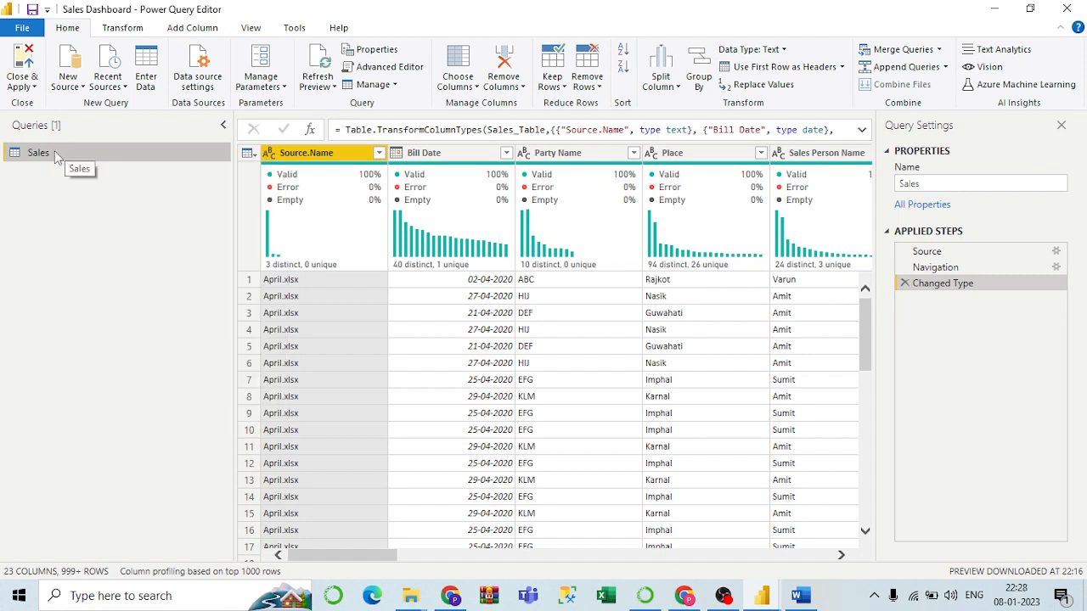
{"action": "right_click", "coordinate": [53, 153]}
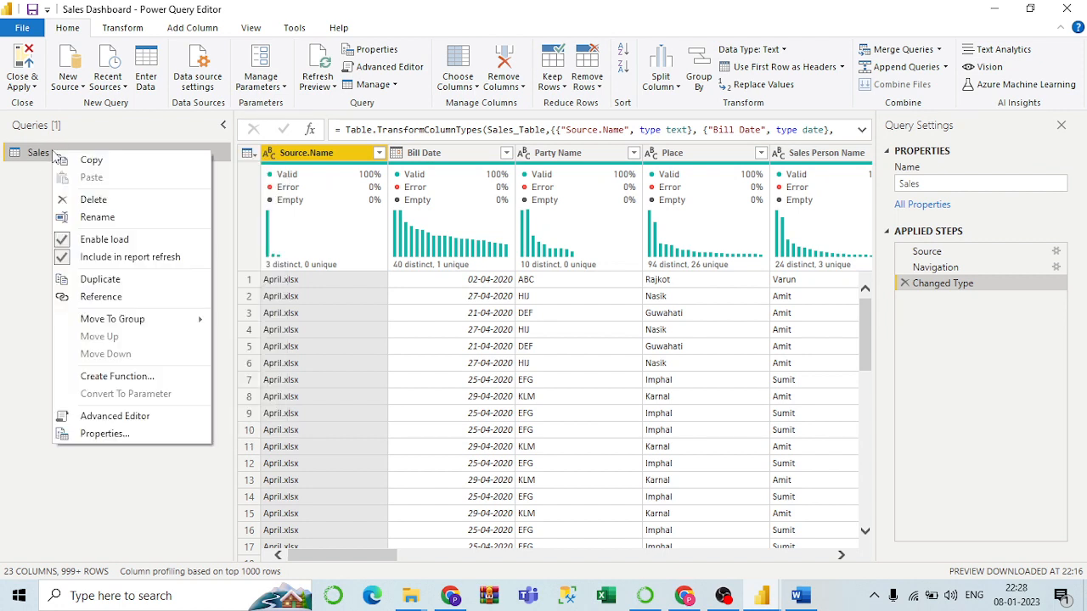
{"action": "left_click", "coordinate": [128, 299]}
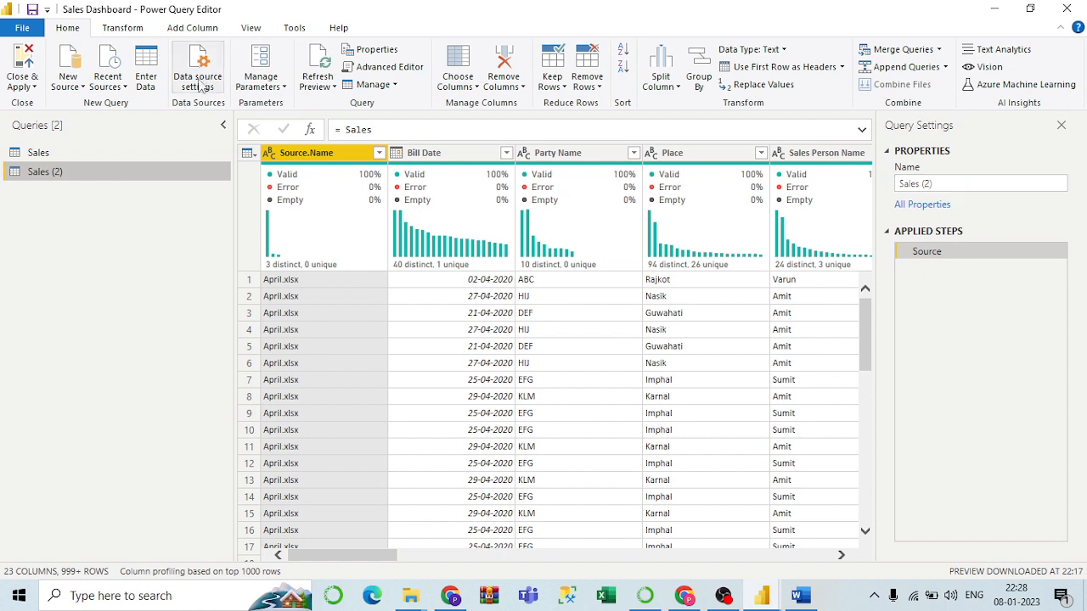
{"action": "left_click", "coordinate": [63, 153]}
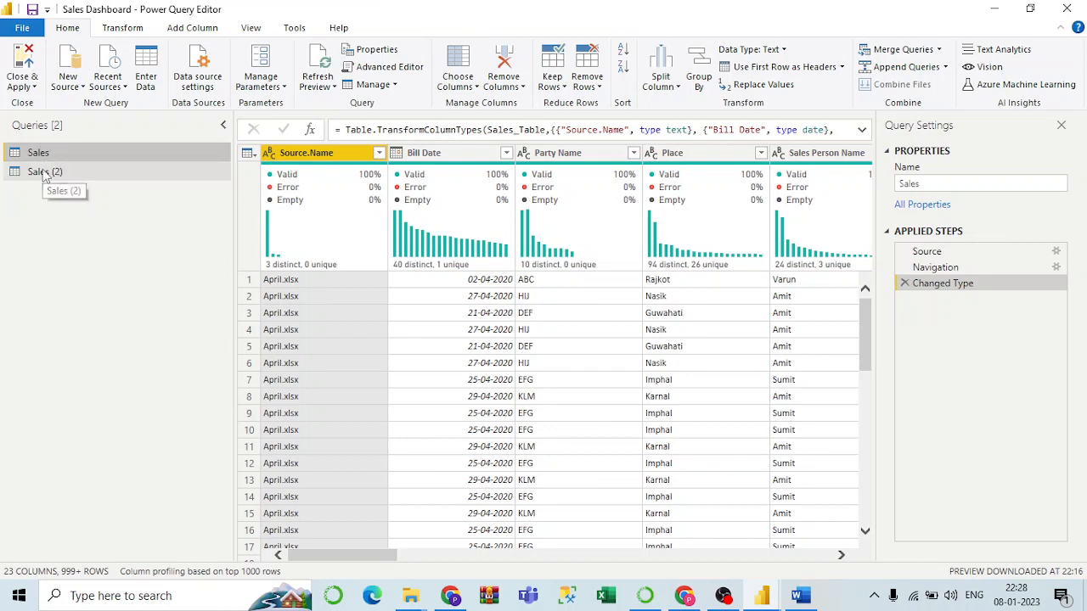
{"action": "left_click", "coordinate": [44, 174]}
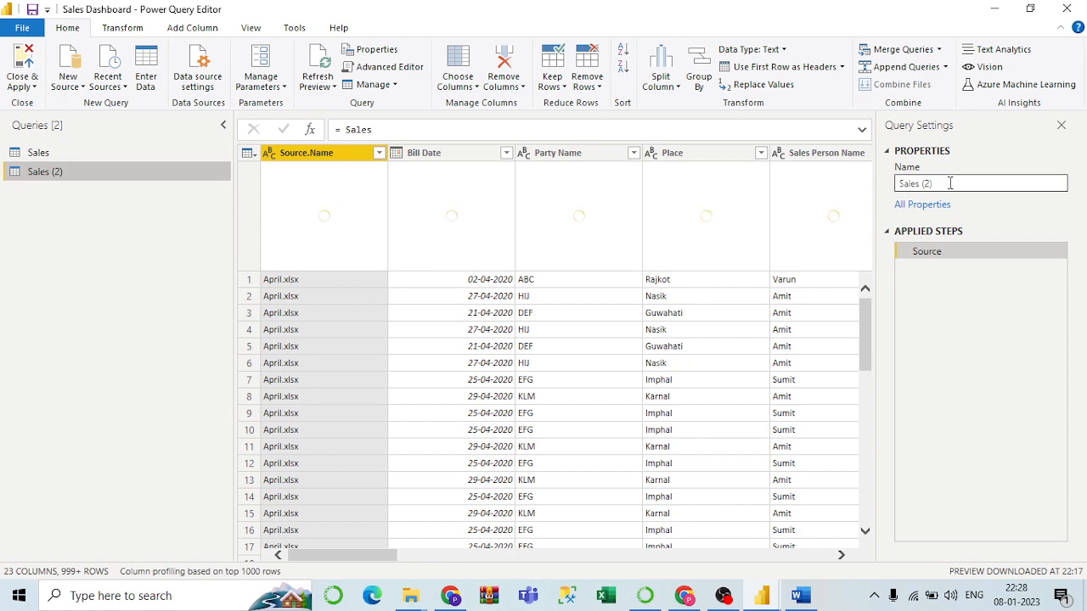
{"action": "left_click", "coordinate": [944, 184]}
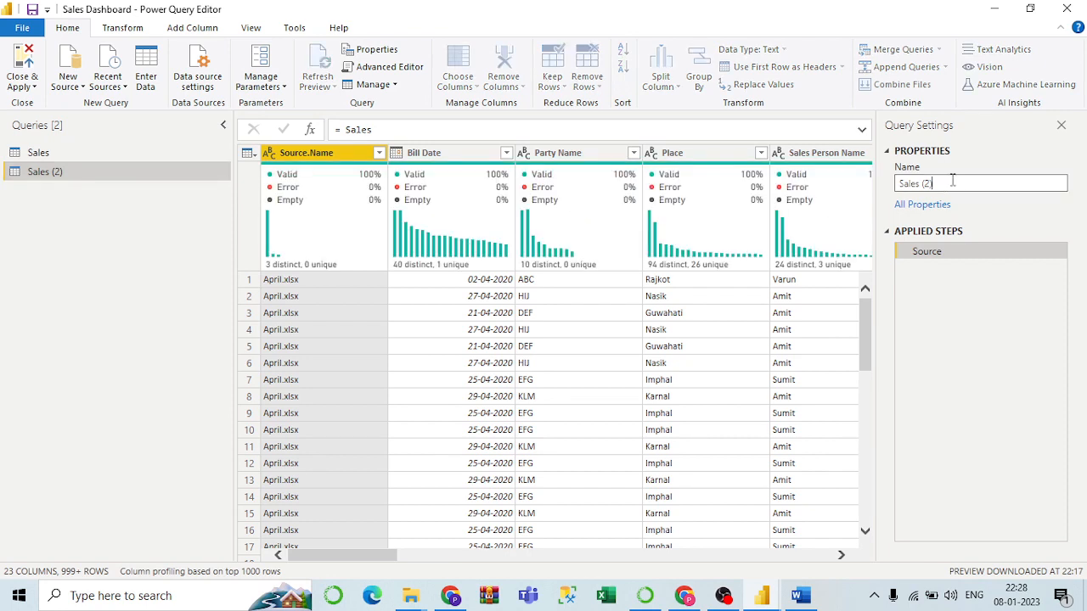
{"action": "left_click_drag", "start_coordinate": [952, 180], "coordinate": [873, 189]}
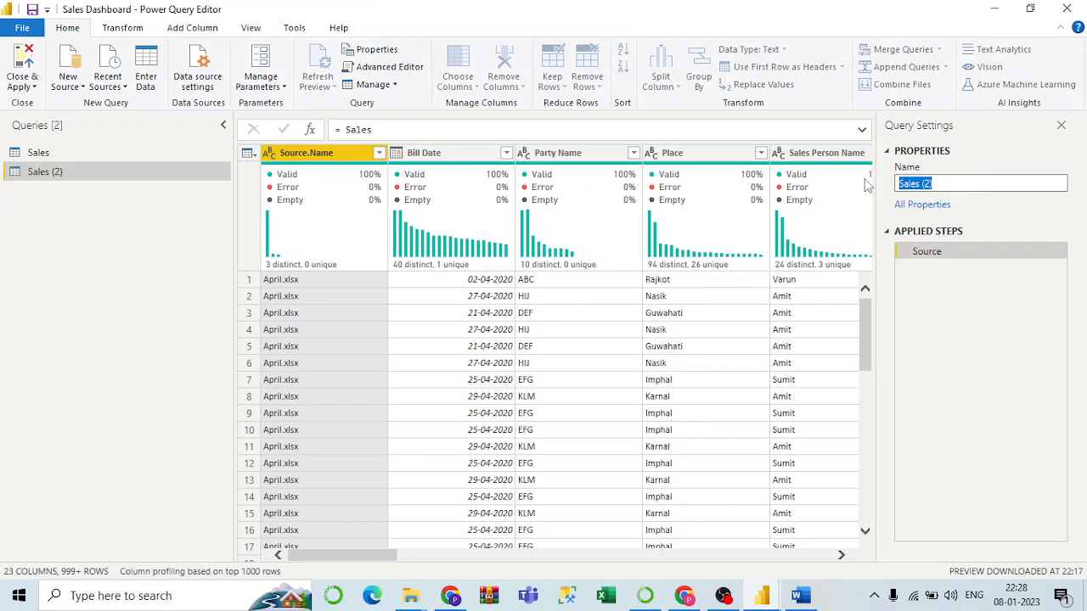
{"action": "type", "text": "Reference"}
{"action": "key", "text": "Return"}
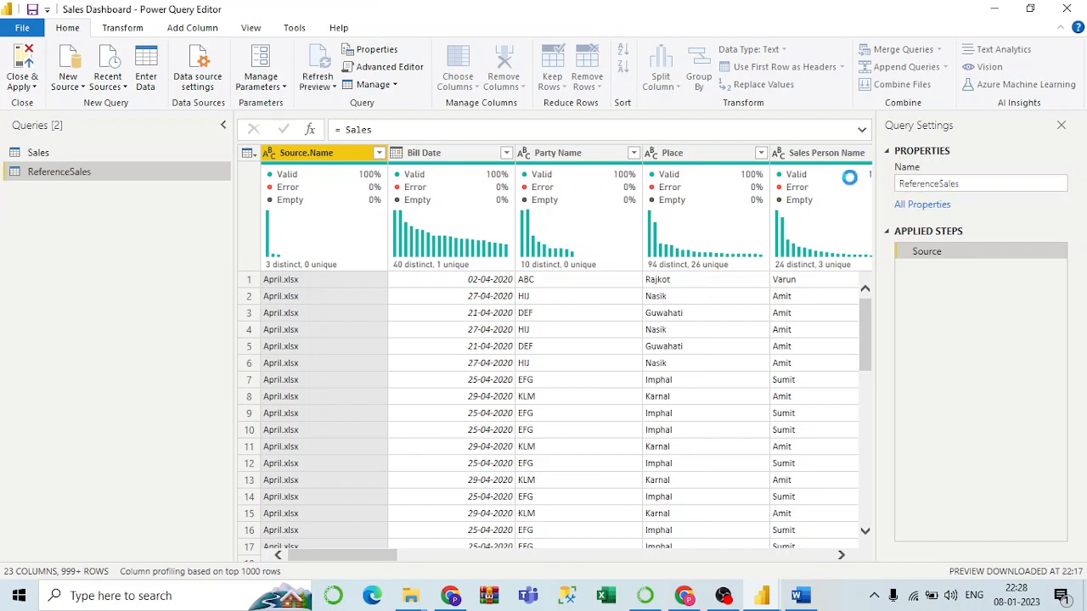
Add a custom column named Dummy with the formula "Dummy" to the Sales query.
{"action": "left_click", "coordinate": [51, 156]}
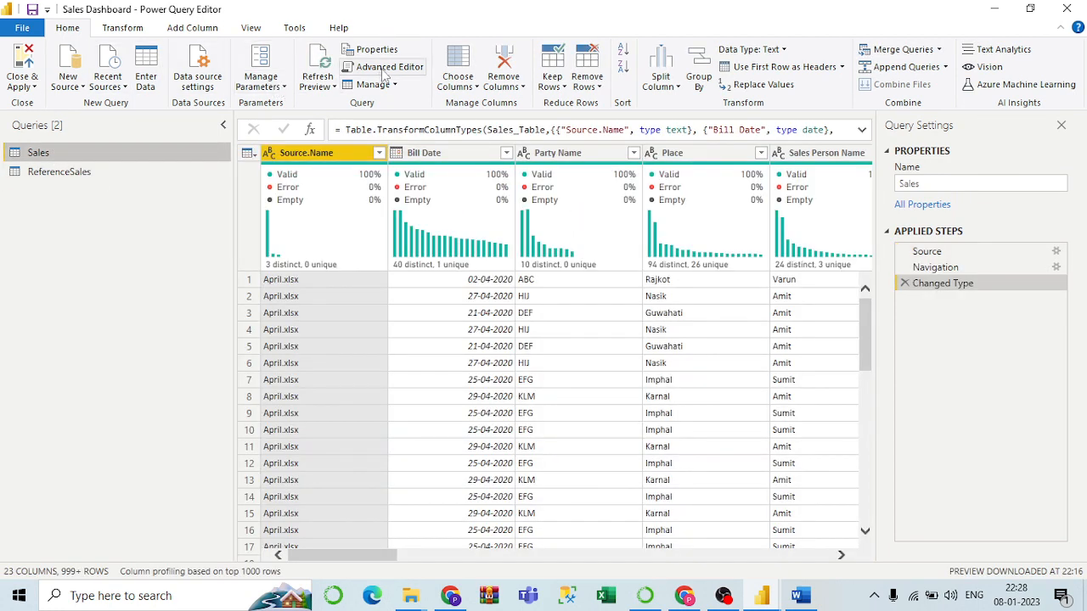
{"action": "left_click", "coordinate": [187, 32]}
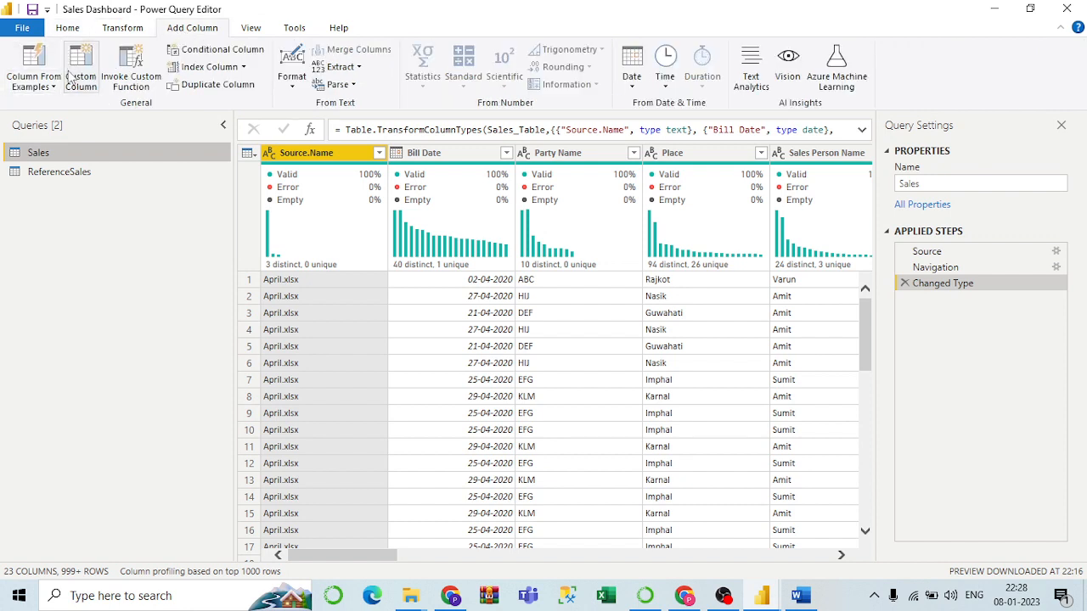
{"action": "left_click", "coordinate": [77, 78]}
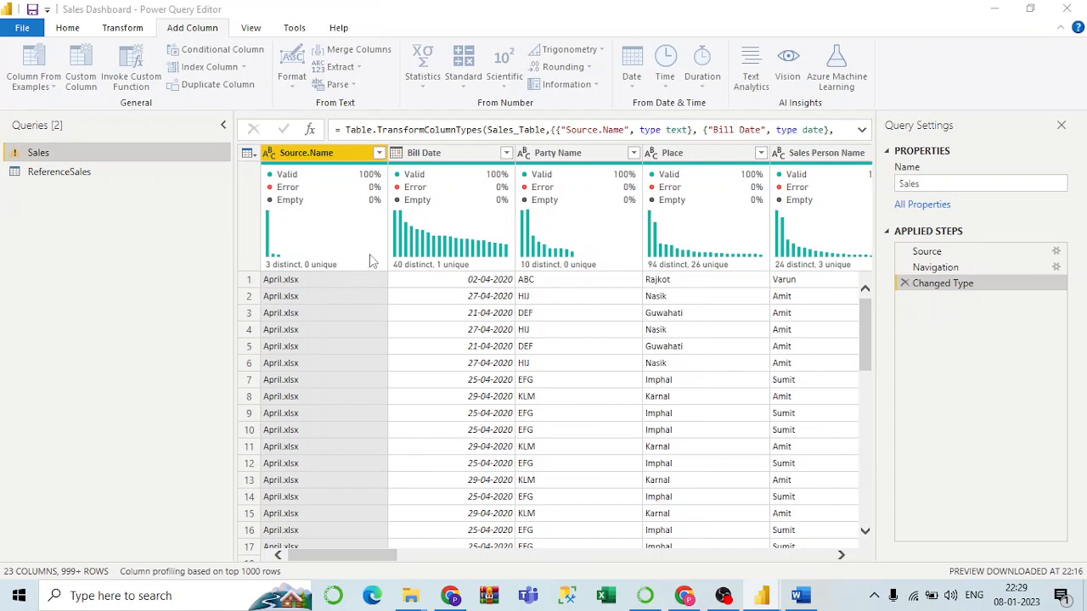
{"action": "left_click_drag", "start_coordinate": [337, 212], "coordinate": [272, 217]}
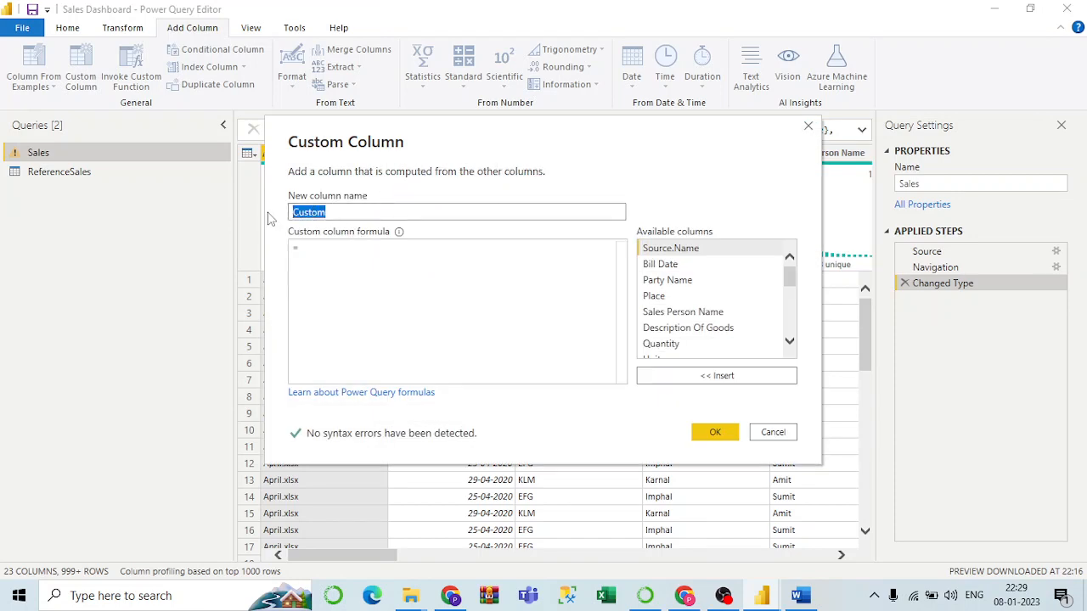
{"action": "type", "text": "Dummy"}
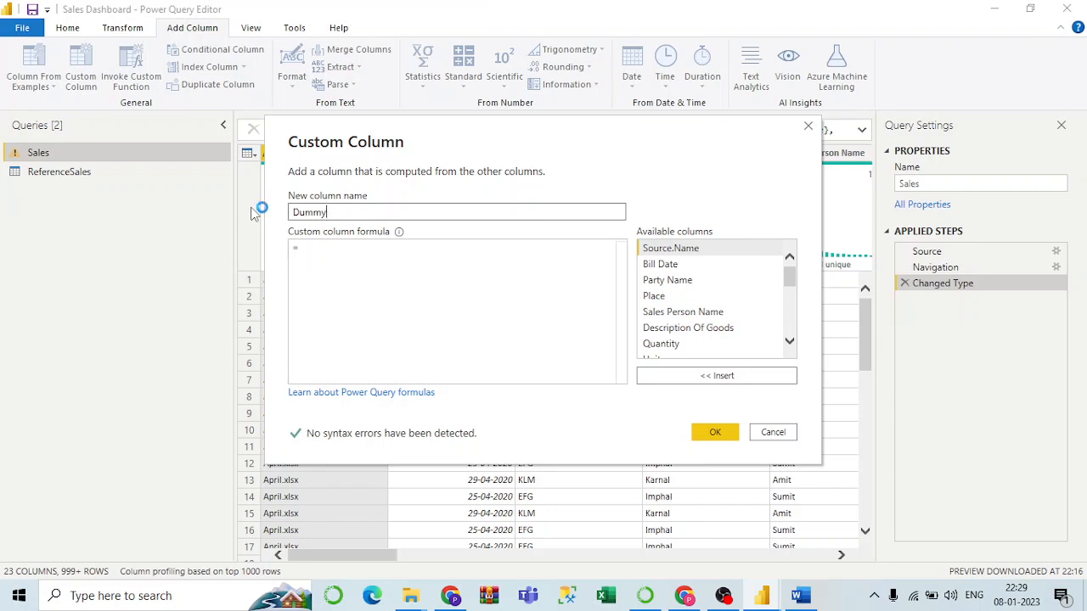
{"action": "key", "text": "Tab"}
{"action": "left_click", "coordinate": [318, 247]}
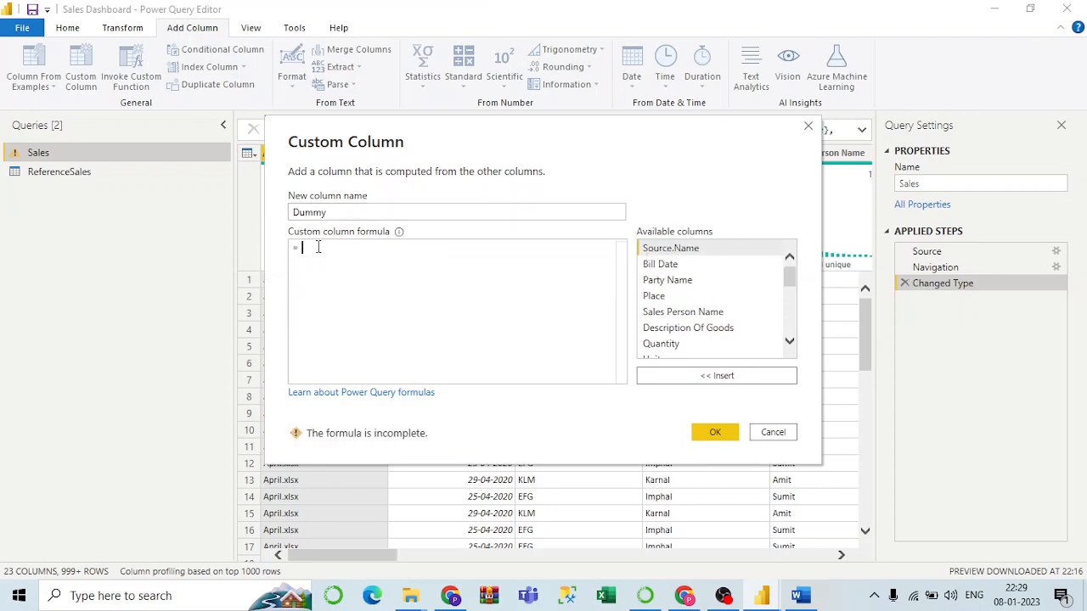
{"action": "type", "text": "\"\""}
{"action": "type", "text": "Du"}
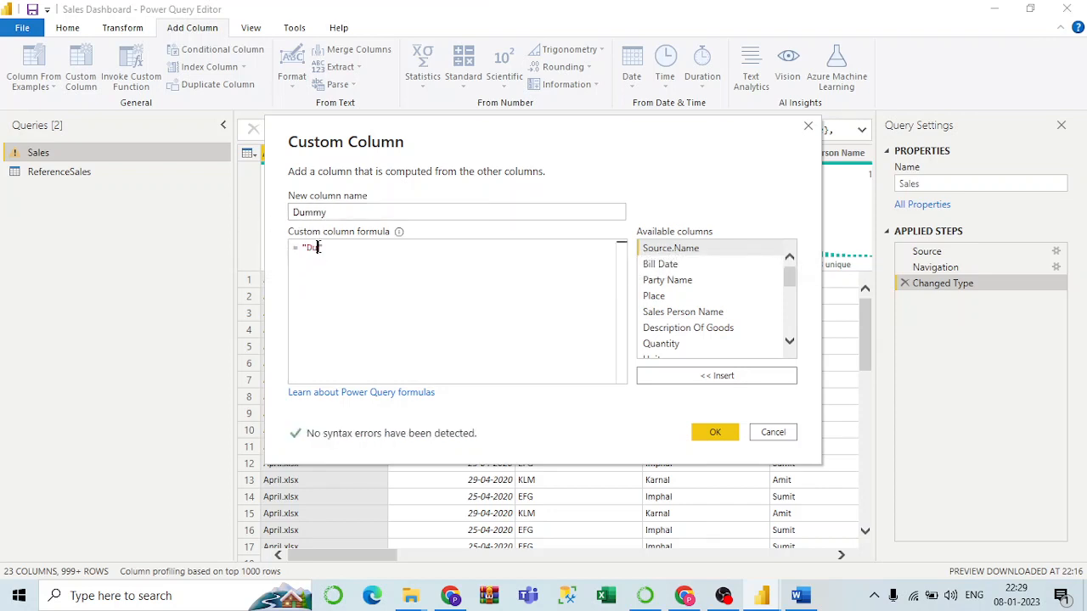
{"action": "type", "text": "mmy"}
{"action": "left_click", "coordinate": [709, 433]}
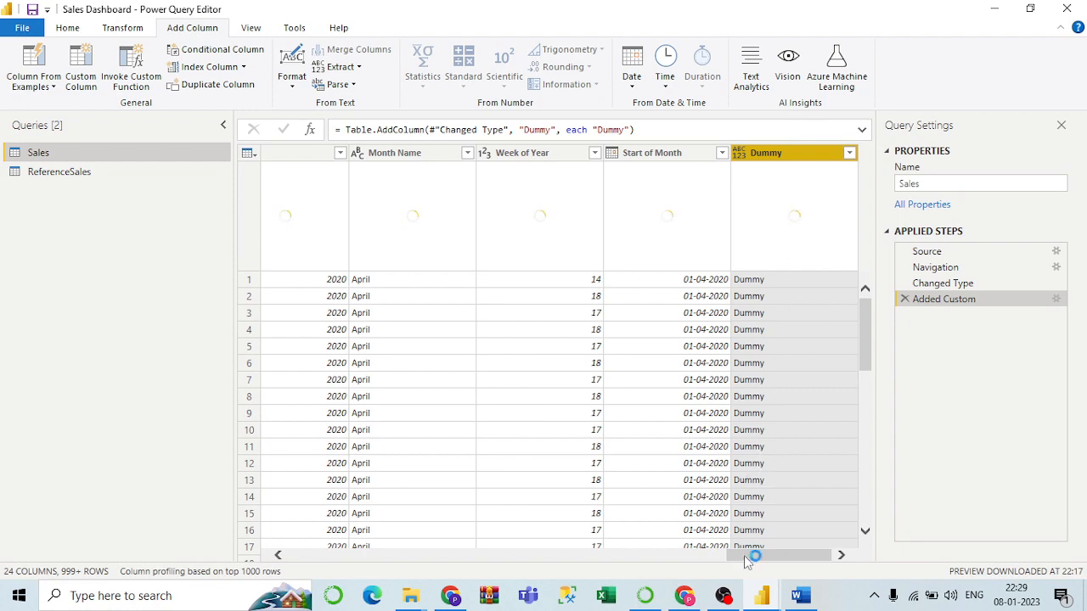
Remove the Source.Name column from the Sales query.
{"action": "left_click_drag", "start_coordinate": [749, 559], "coordinate": [207, 546]}
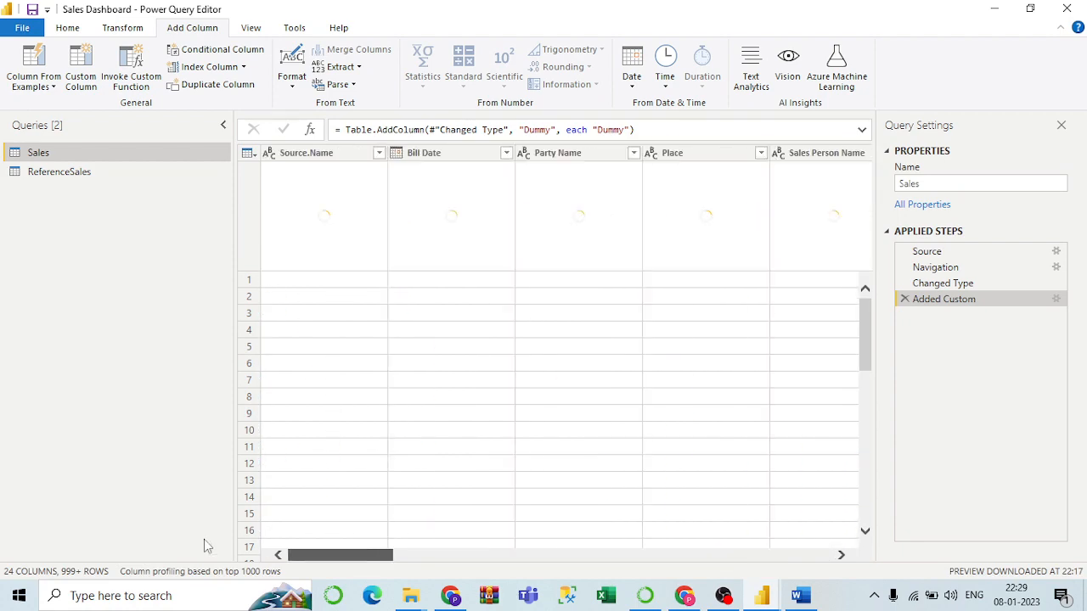
{"action": "left_click", "coordinate": [304, 155]}
{"action": "right_click", "coordinate": [303, 155]}
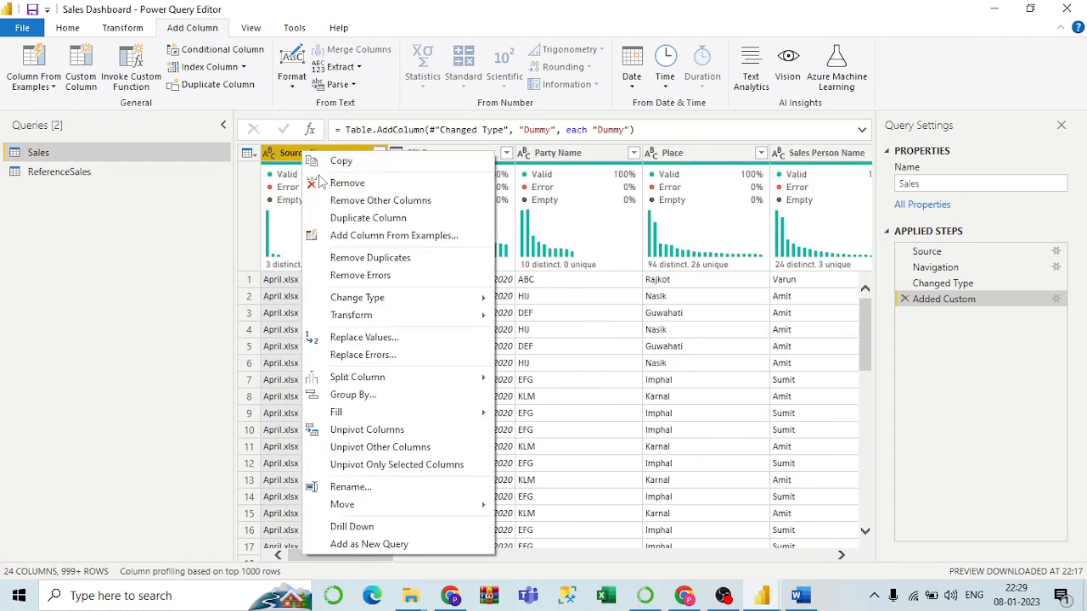
{"action": "left_click", "coordinate": [321, 182]}
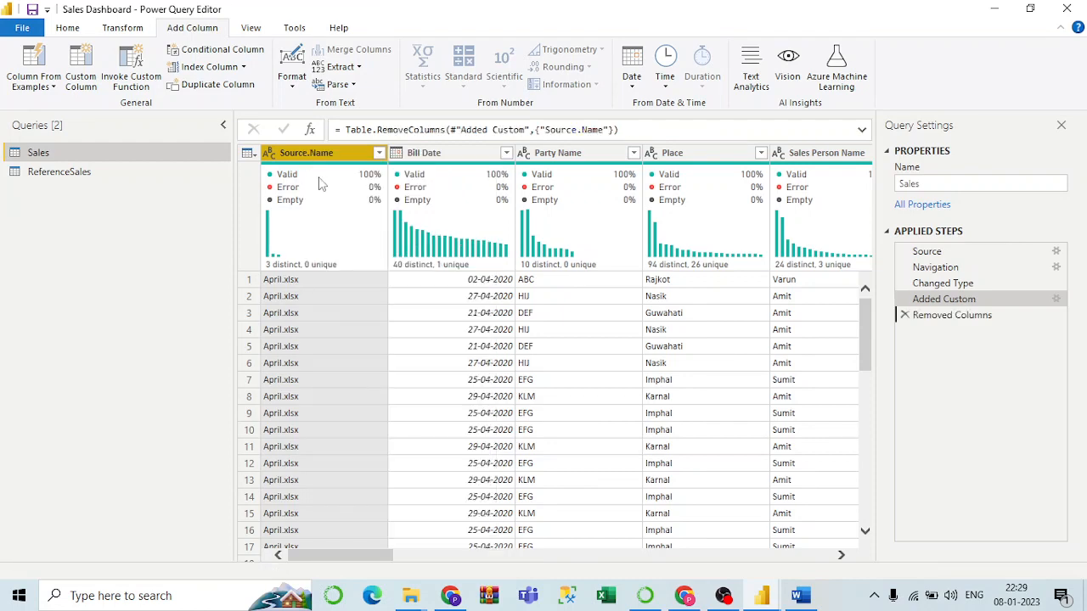
Check that ReferenceSales now shows 23 columns, then select its Description Of Goods column.
{"action": "left_click", "coordinate": [117, 171]}
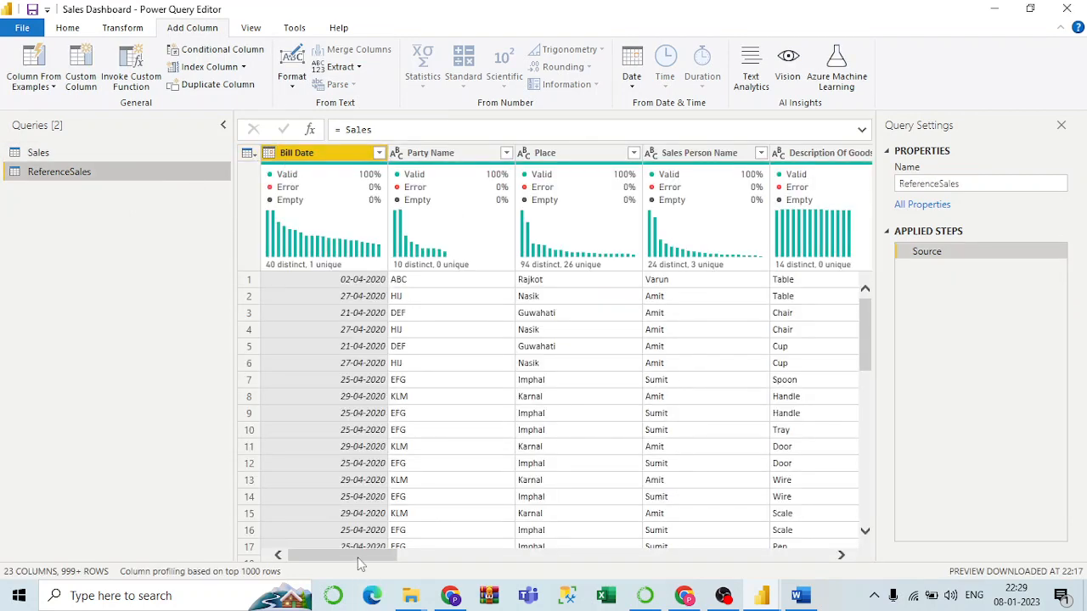
{"action": "left_click_drag", "start_coordinate": [361, 556], "coordinate": [811, 558]}
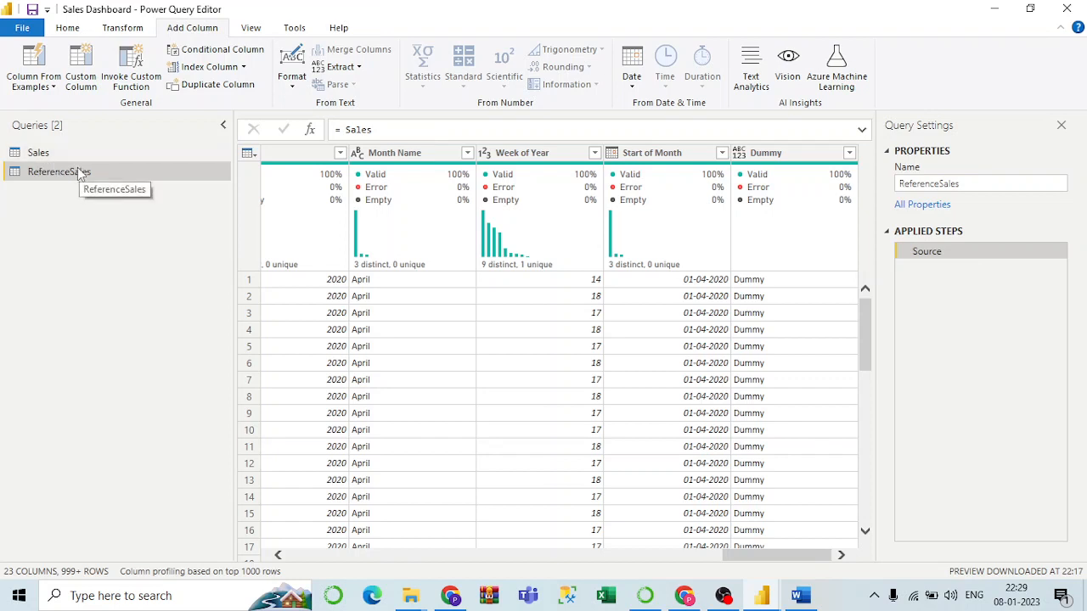
{"action": "left_click", "coordinate": [36, 155]}
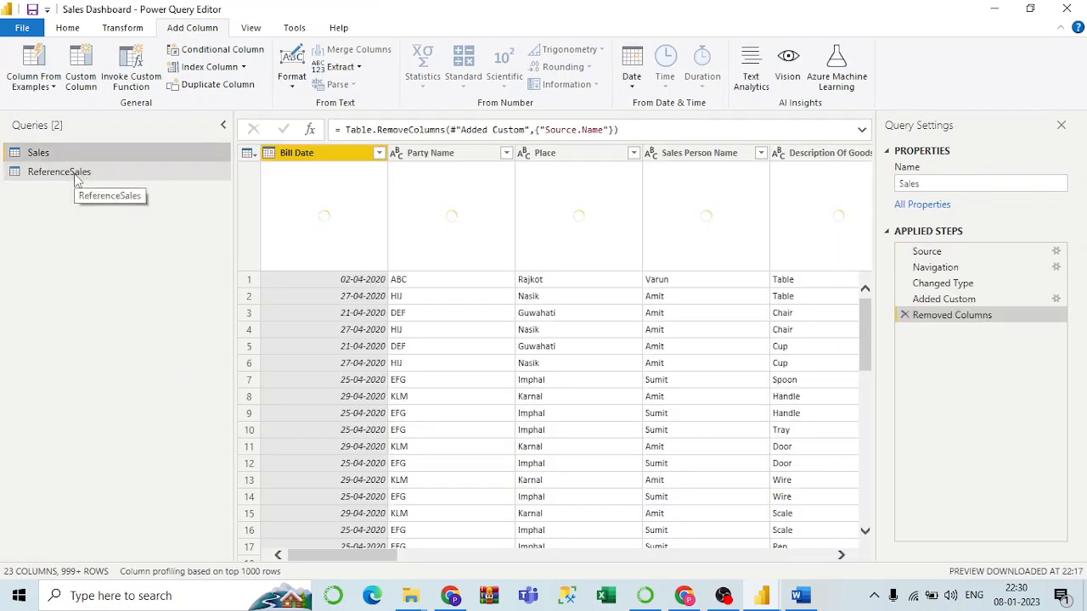
{"action": "left_click", "coordinate": [77, 177]}
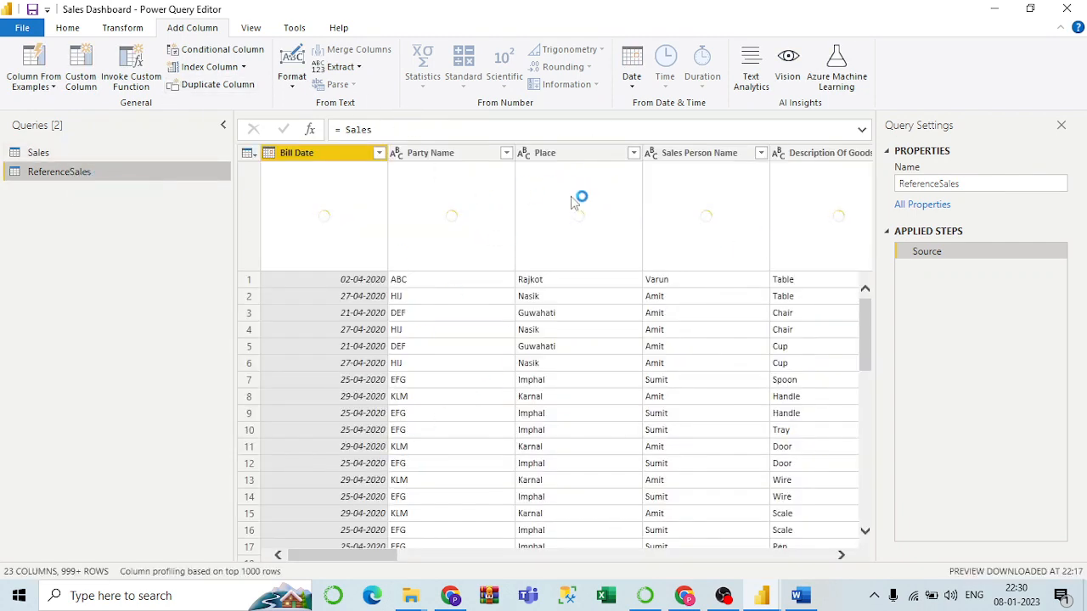
{"action": "left_click", "coordinate": [556, 155]}
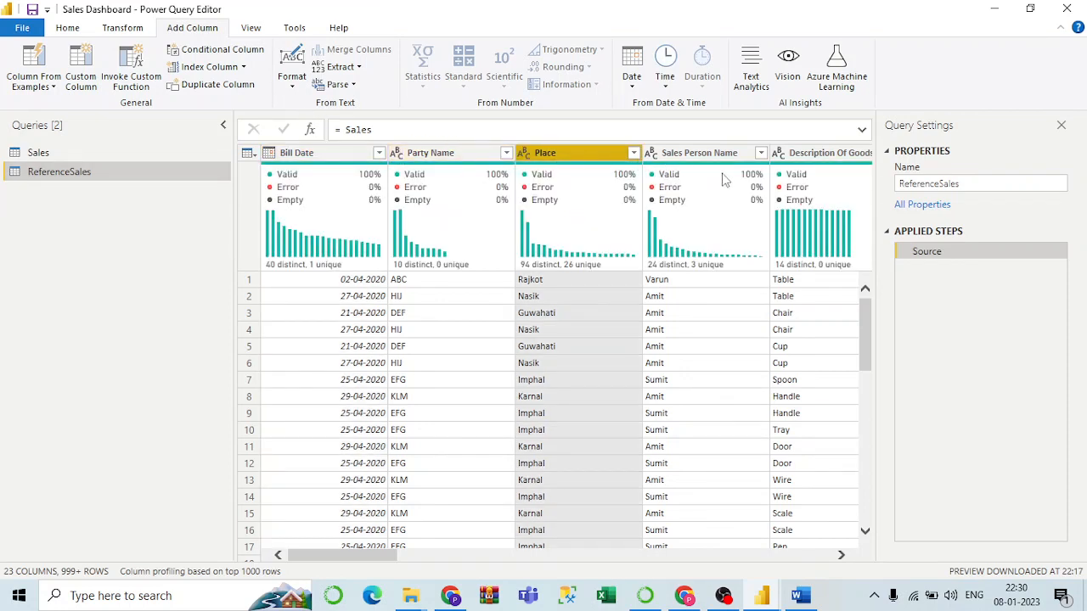
{"action": "left_click", "coordinate": [815, 162]}
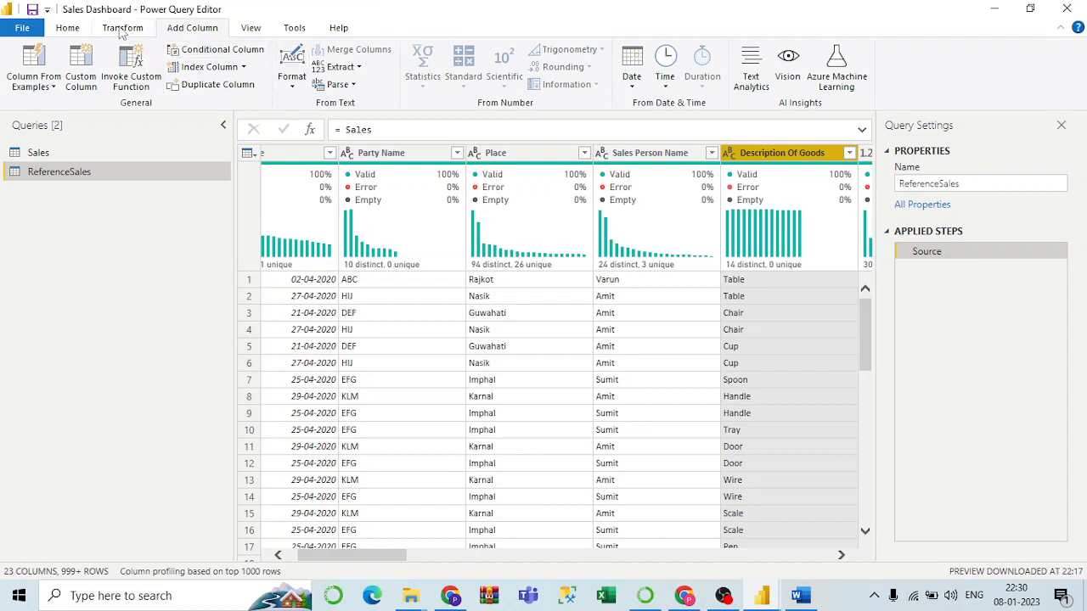
Group ReferenceSales by Description Of Goods, summing Taxable Value into a column named Taxable Value.
{"action": "left_click", "coordinate": [71, 30]}
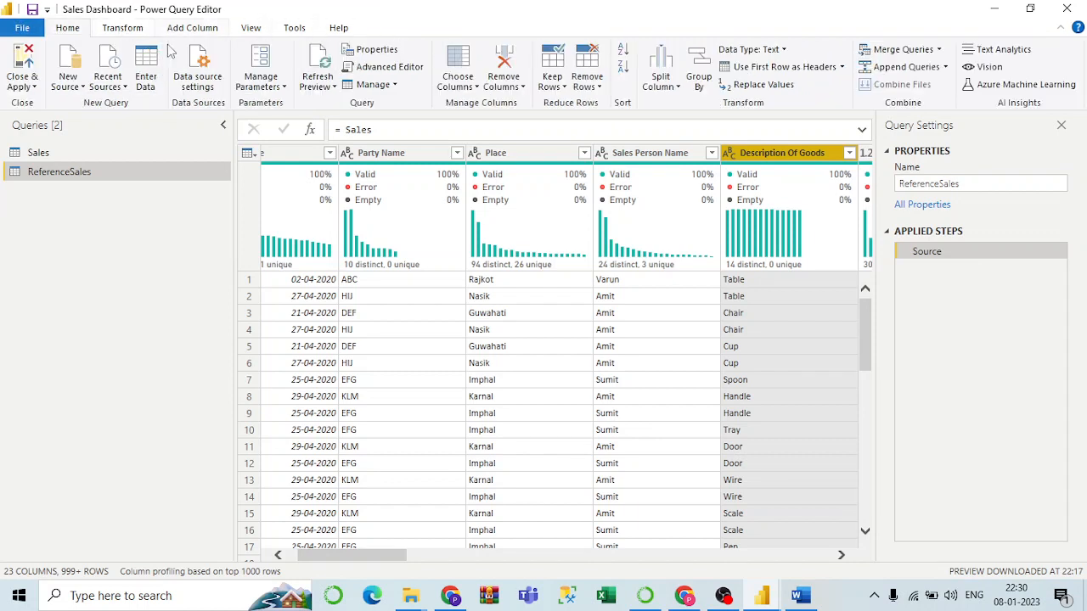
{"action": "left_click", "coordinate": [698, 80]}
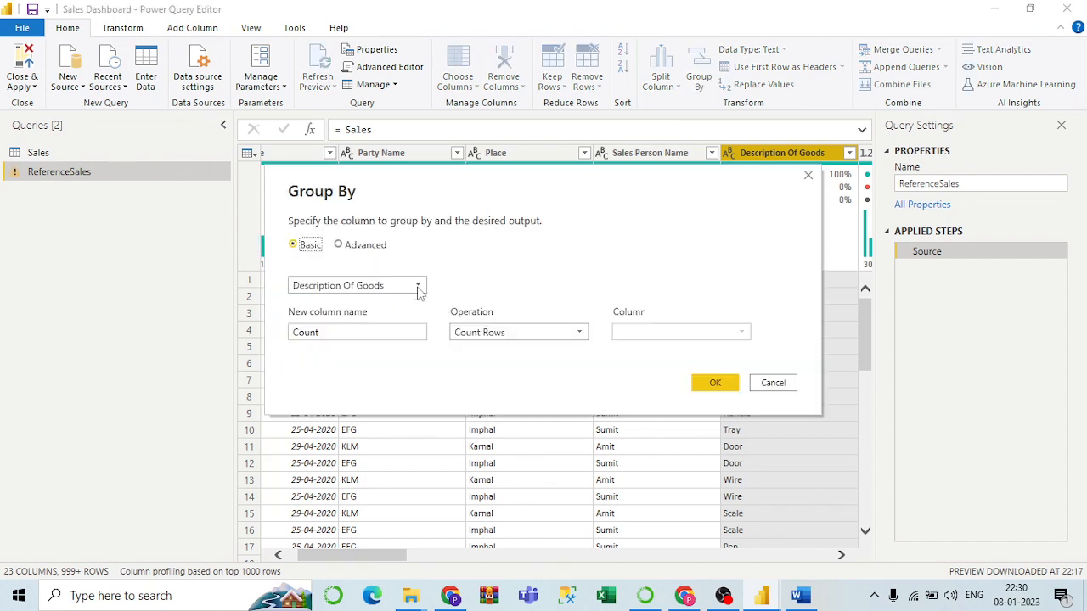
{"action": "left_click", "coordinate": [567, 332]}
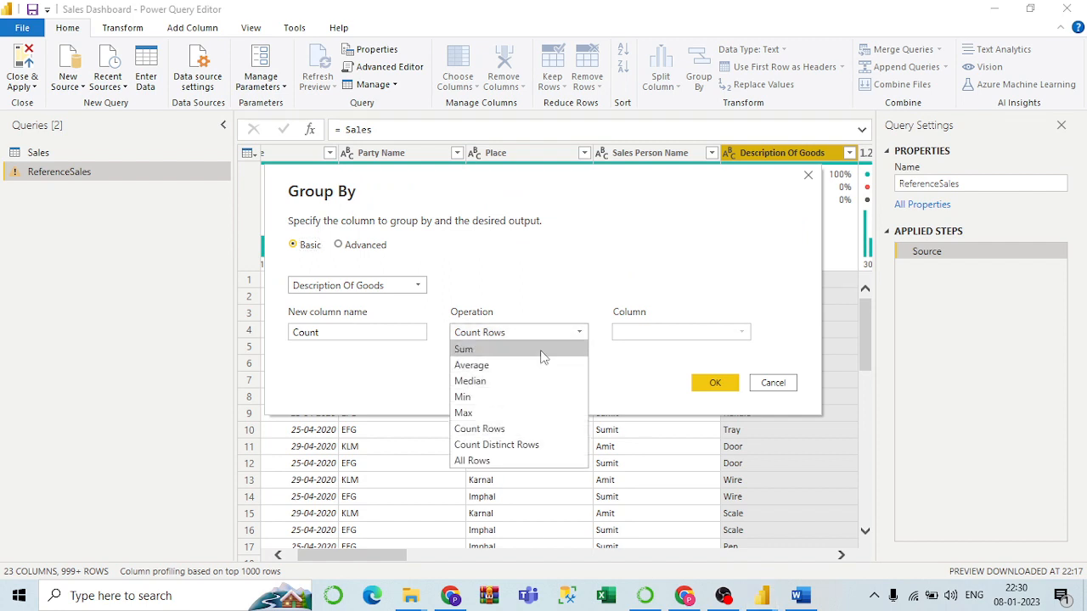
{"action": "left_click", "coordinate": [645, 344]}
{"action": "left_click", "coordinate": [652, 338]}
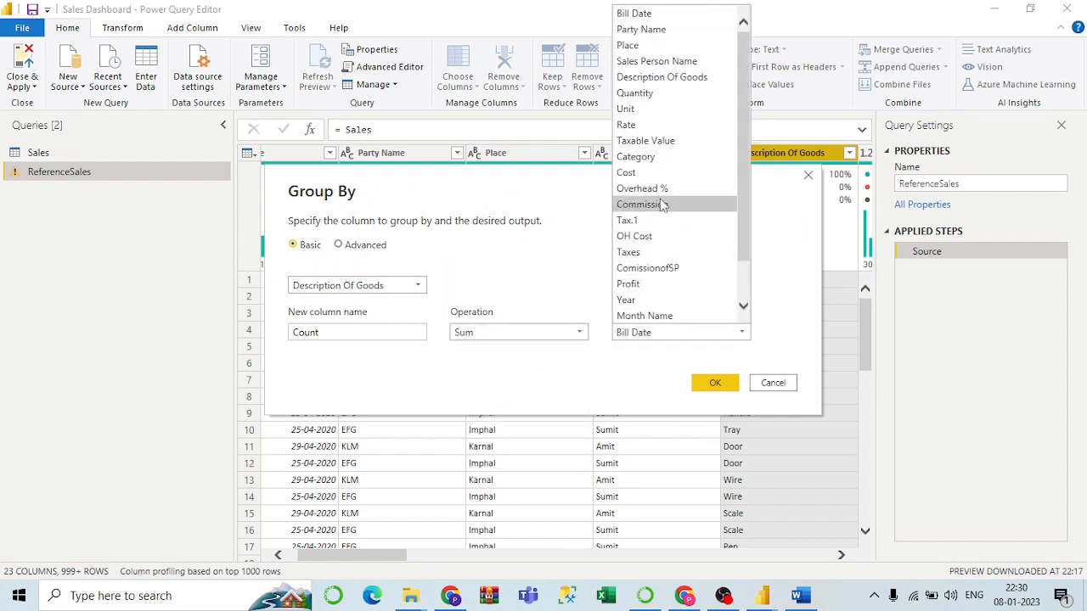
{"action": "left_click", "coordinate": [671, 143]}
{"action": "left_click", "coordinate": [333, 336]}
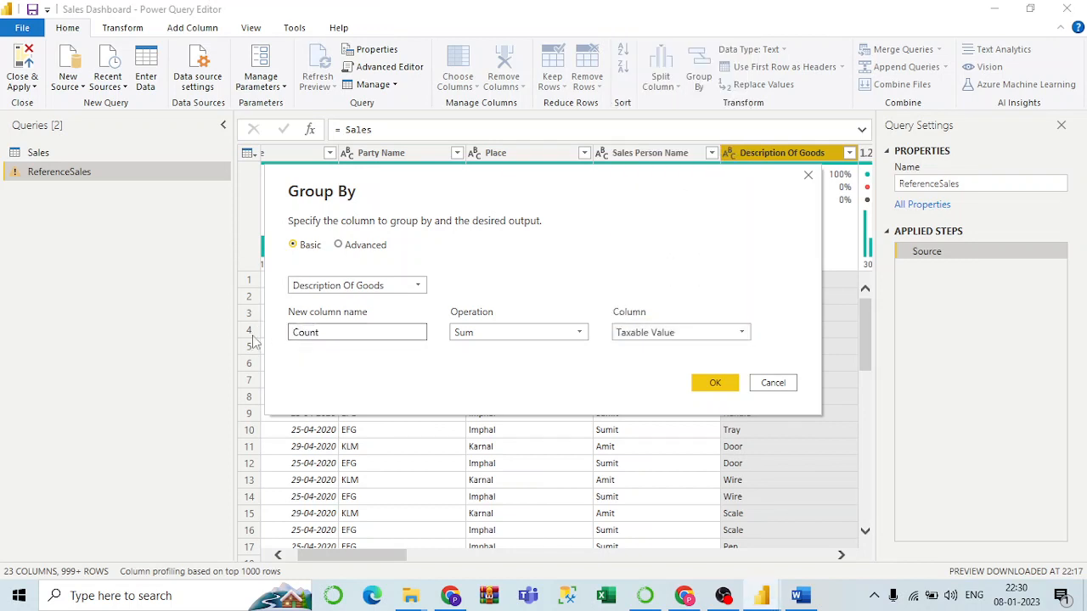
{"action": "left_click_drag", "start_coordinate": [381, 332], "coordinate": [233, 340]}
{"action": "type", "text": "Taxable Value"}
{"action": "left_click", "coordinate": [705, 382]}
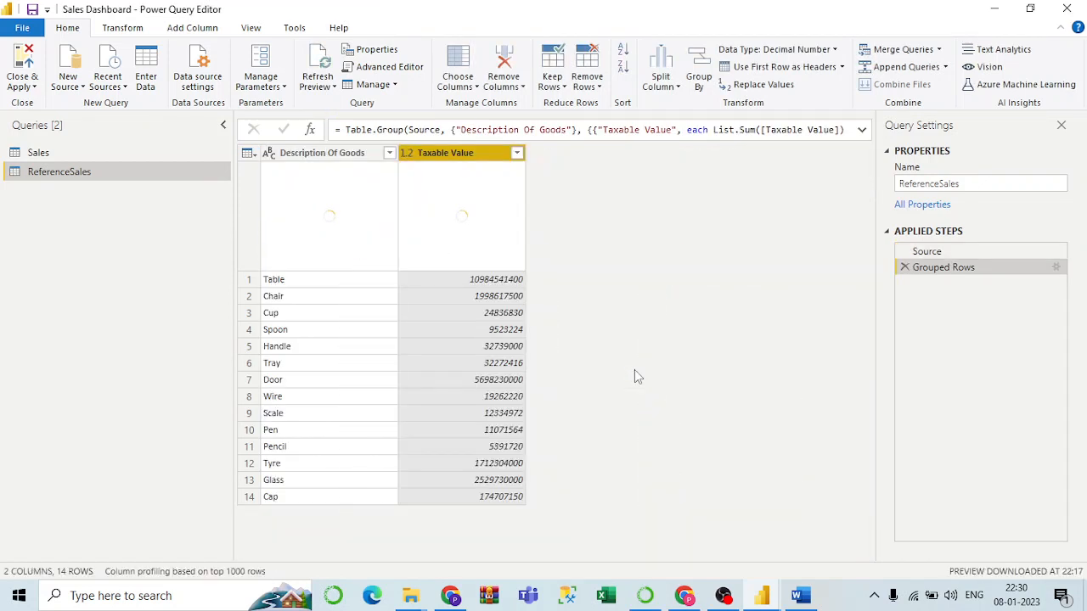
Compare the Sales and ReferenceSales queries, ending on Sales.
{"action": "left_click", "coordinate": [54, 157]}
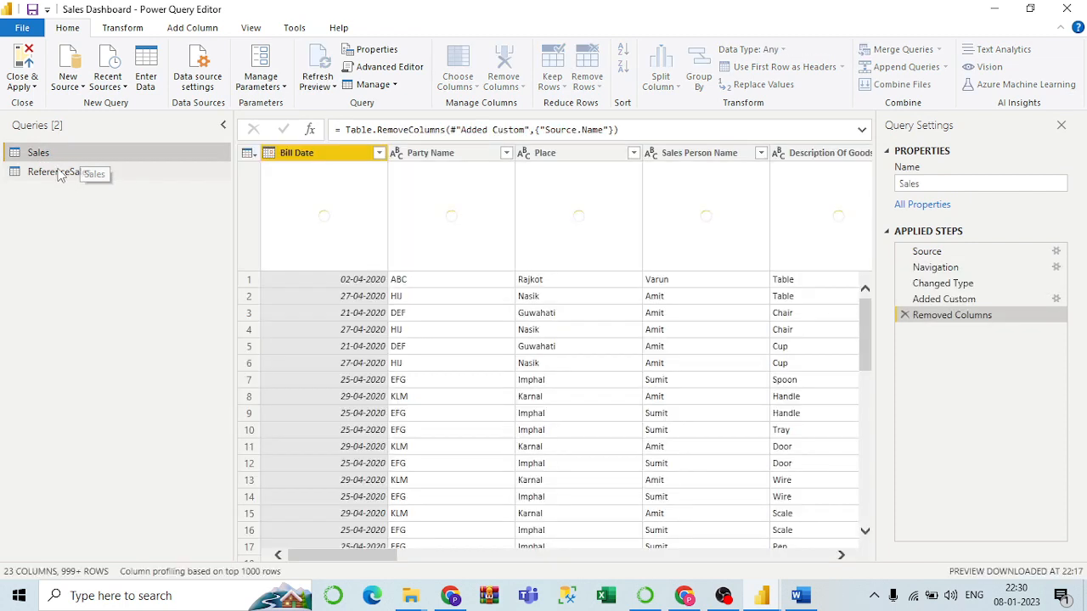
{"action": "left_click", "coordinate": [57, 174]}
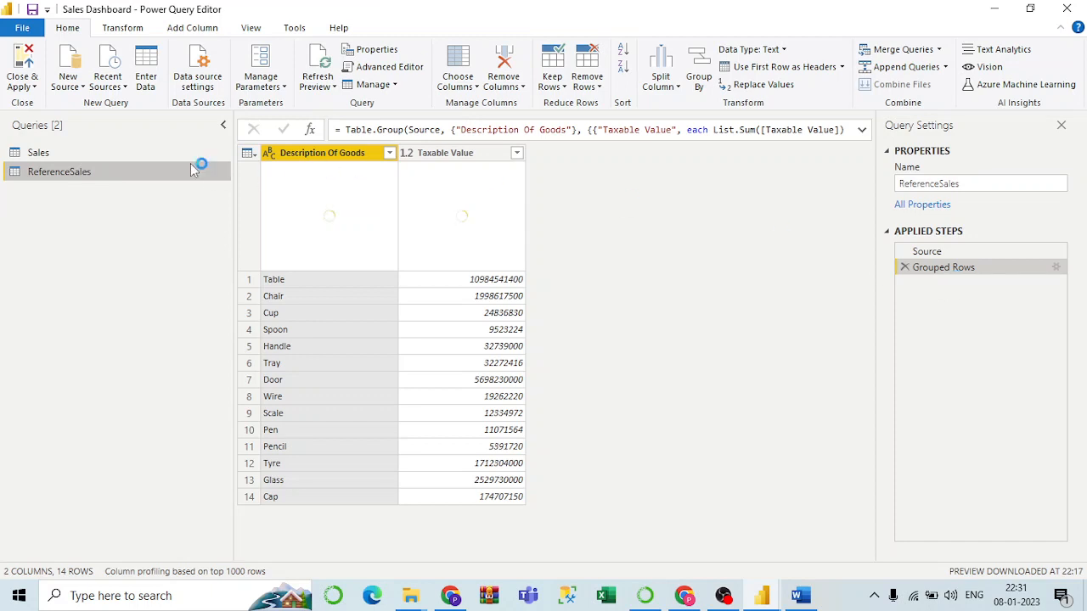
{"action": "left_click", "coordinate": [54, 151]}
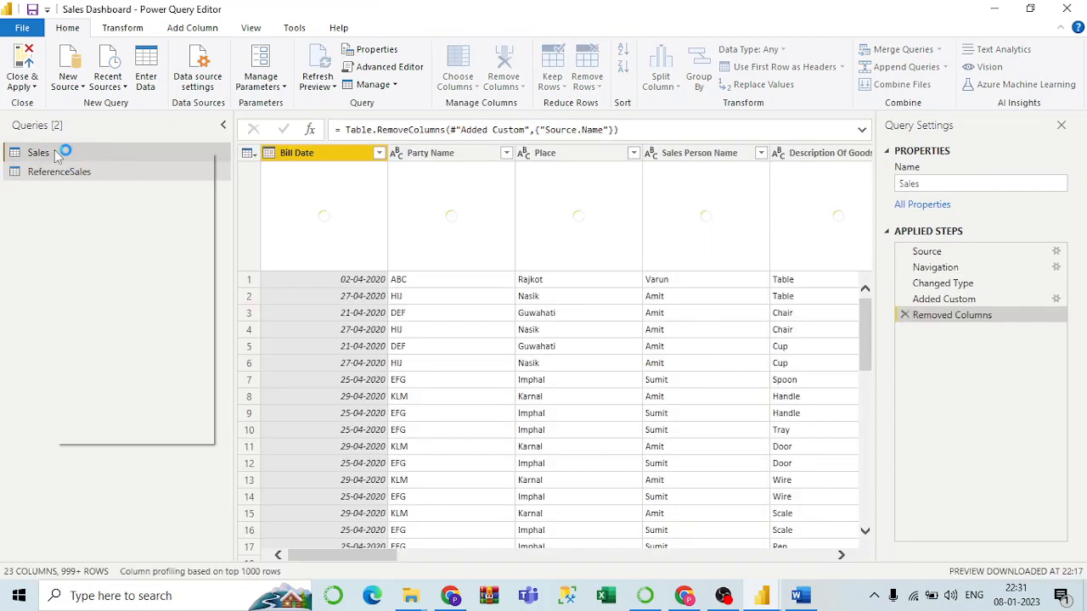
Create another reference to Sales and name it TotalTaxableValue.
{"action": "right_click", "coordinate": [54, 151]}
{"action": "left_click", "coordinate": [122, 299]}
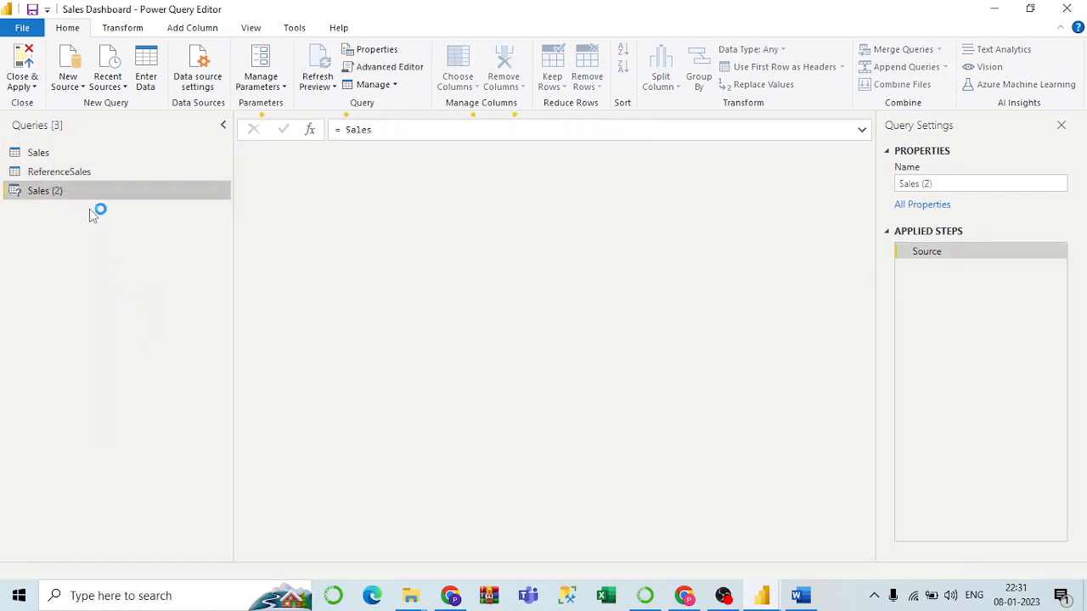
{"action": "left_click_drag", "start_coordinate": [952, 185], "coordinate": [861, 187]}
{"action": "type", "text": "TotalTaxabl"}
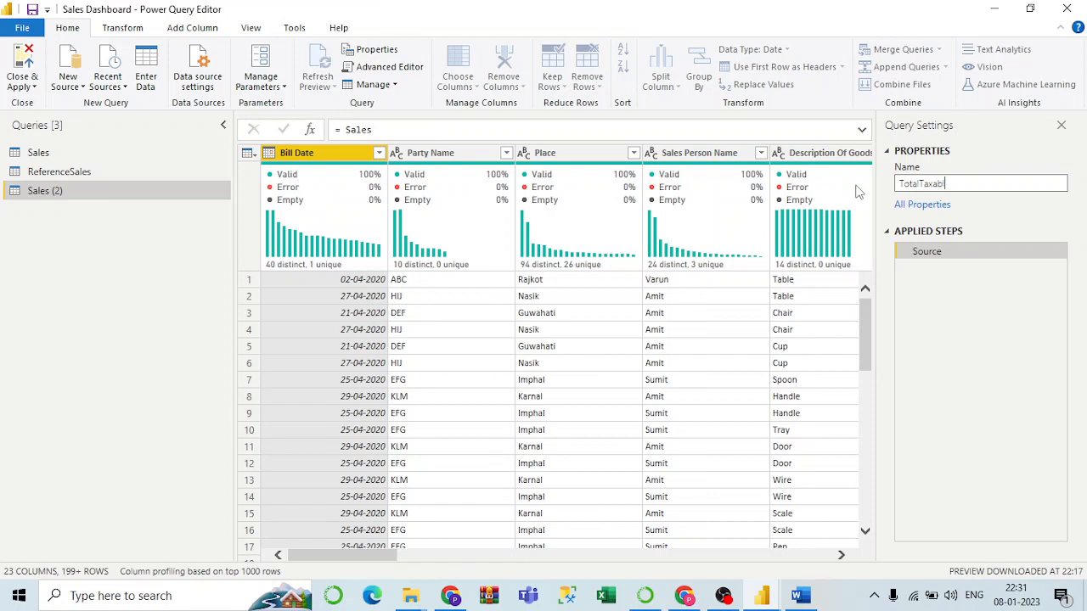
{"action": "type", "text": "eValue"}
{"action": "key", "text": "Return"}
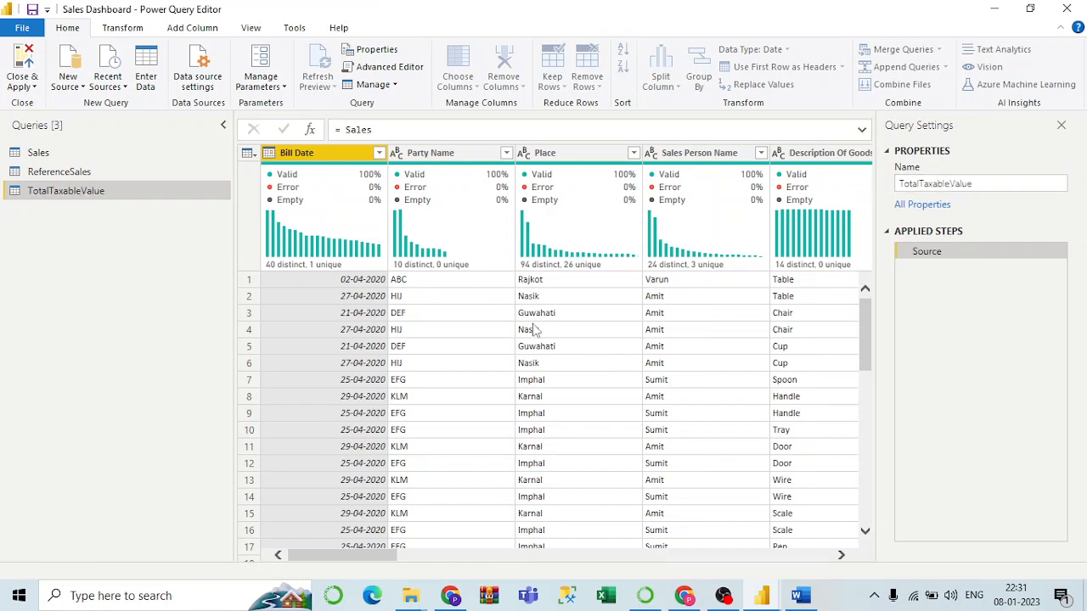
Select the Taxable Value column in TotalTaxableValue for column statistics.
{"action": "left_click_drag", "start_coordinate": [374, 559], "coordinate": [515, 546]}
{"action": "left_click", "coordinate": [646, 160]}
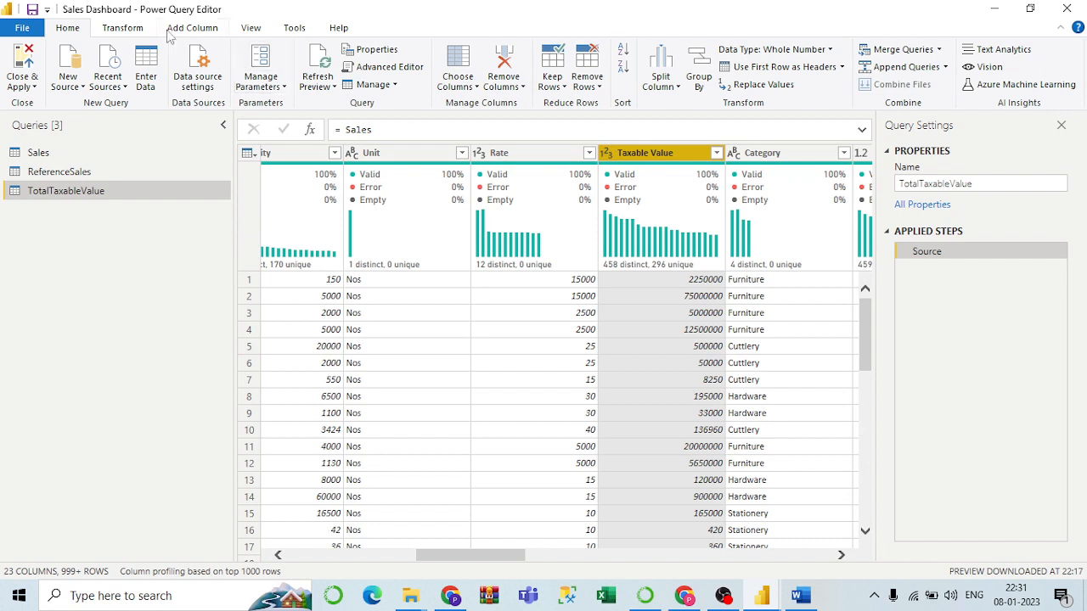
{"action": "left_click", "coordinate": [122, 28]}
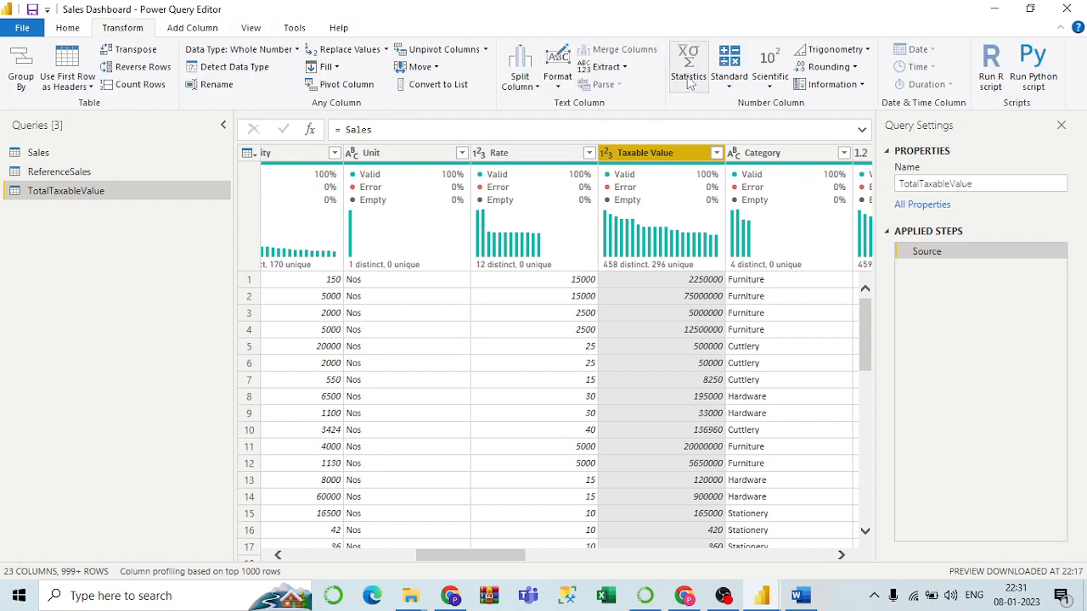
{"action": "left_click", "coordinate": [728, 78]}
{"action": "left_click", "coordinate": [693, 85]}
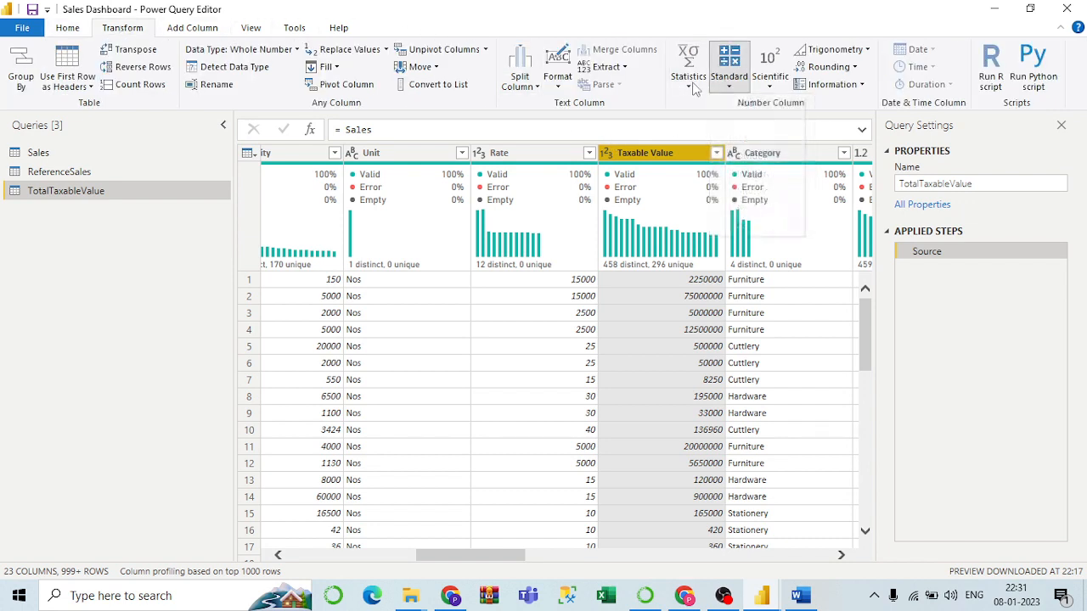
{"action": "left_click", "coordinate": [693, 85]}
{"action": "left_click", "coordinate": [697, 103]}
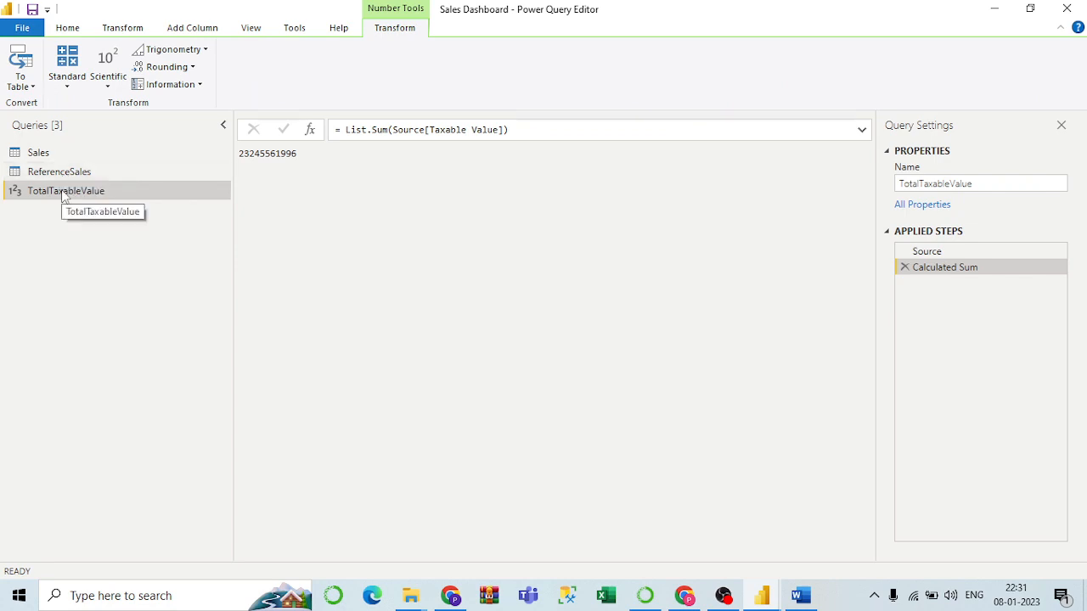
{"action": "left_click", "coordinate": [94, 168]}
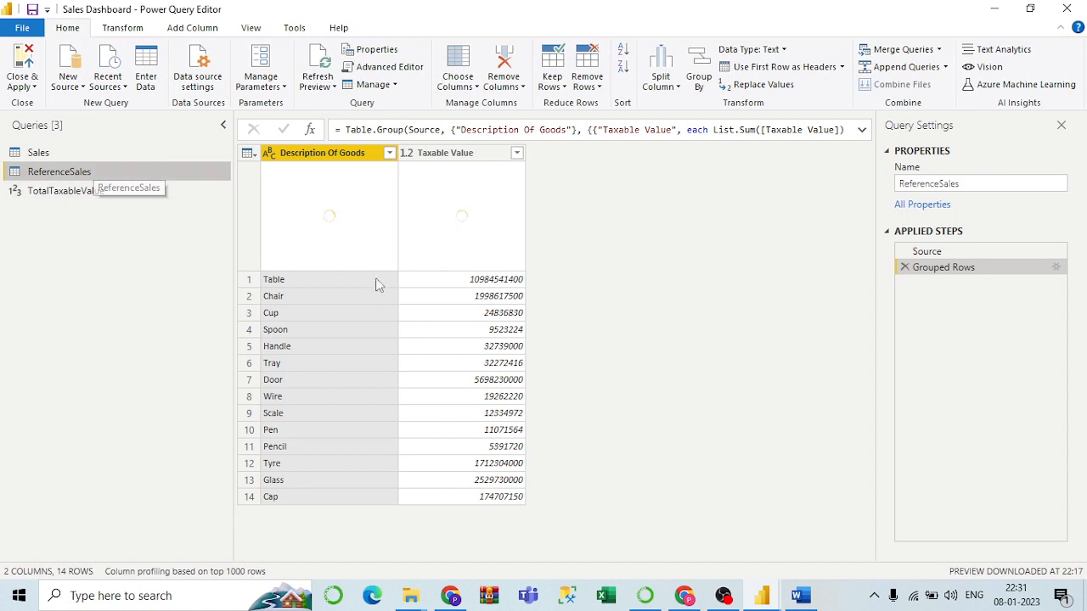
Review the Sales, TotalTaxableValue and ReferenceSales results, then start merging Sales with another query.
{"action": "left_click", "coordinate": [49, 157]}
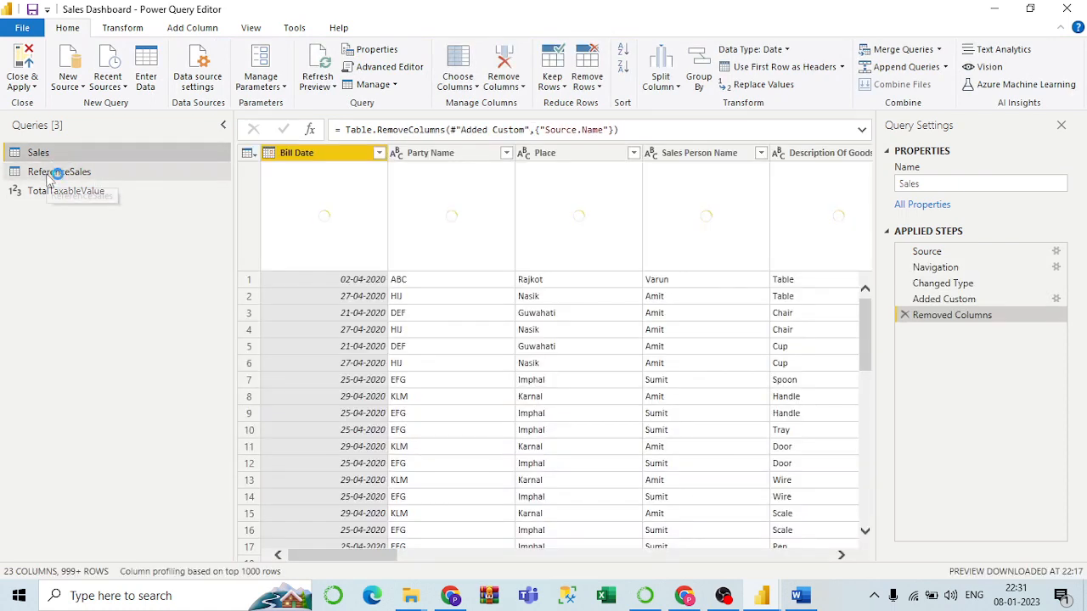
{"action": "left_click", "coordinate": [51, 193]}
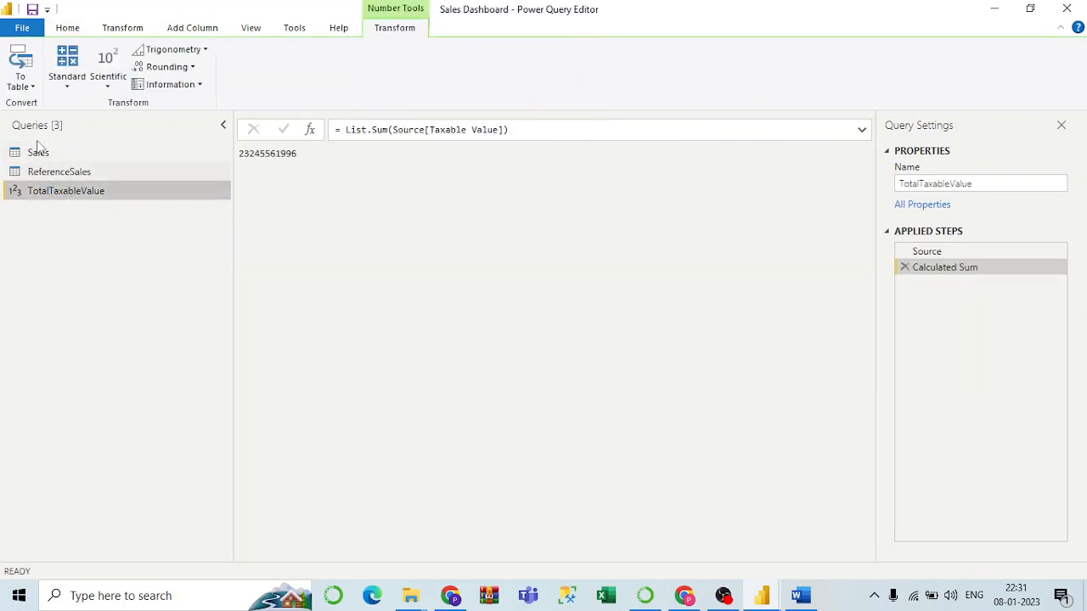
{"action": "left_click", "coordinate": [43, 155]}
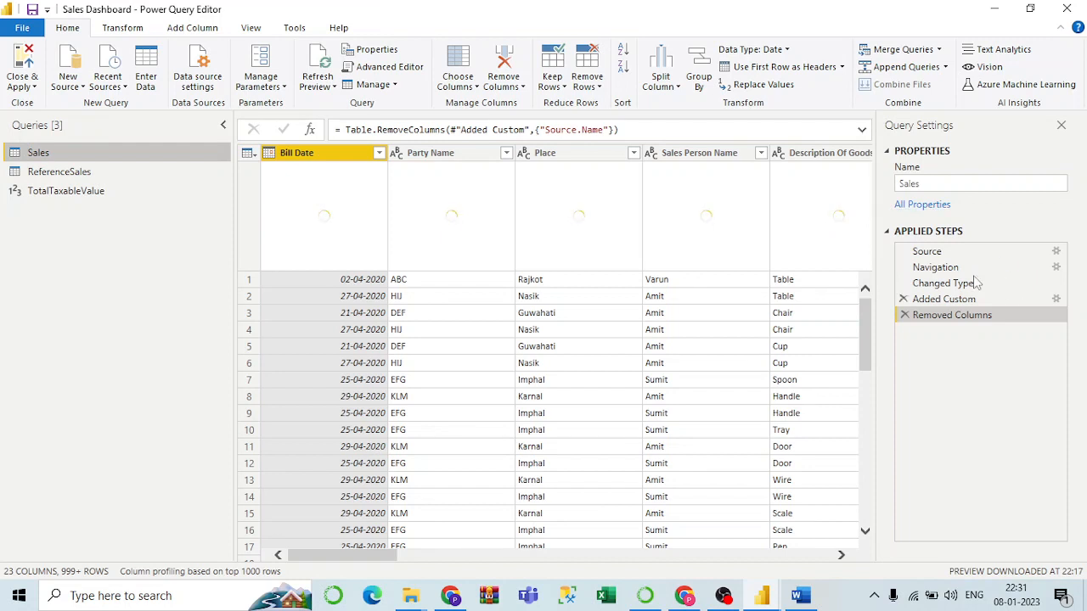
{"action": "left_click", "coordinate": [59, 172]}
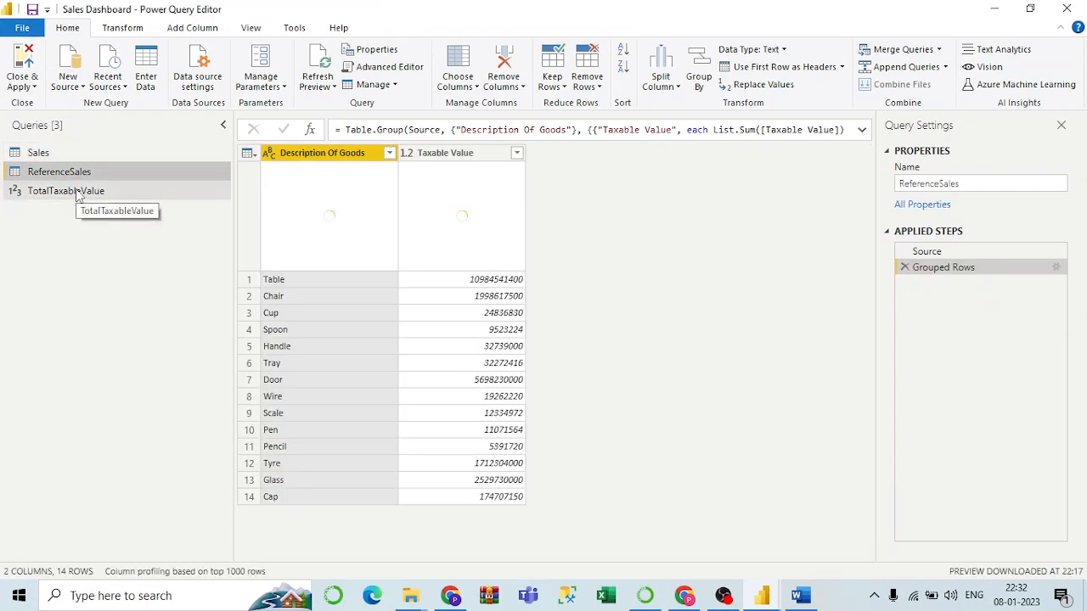
{"action": "left_click", "coordinate": [76, 190]}
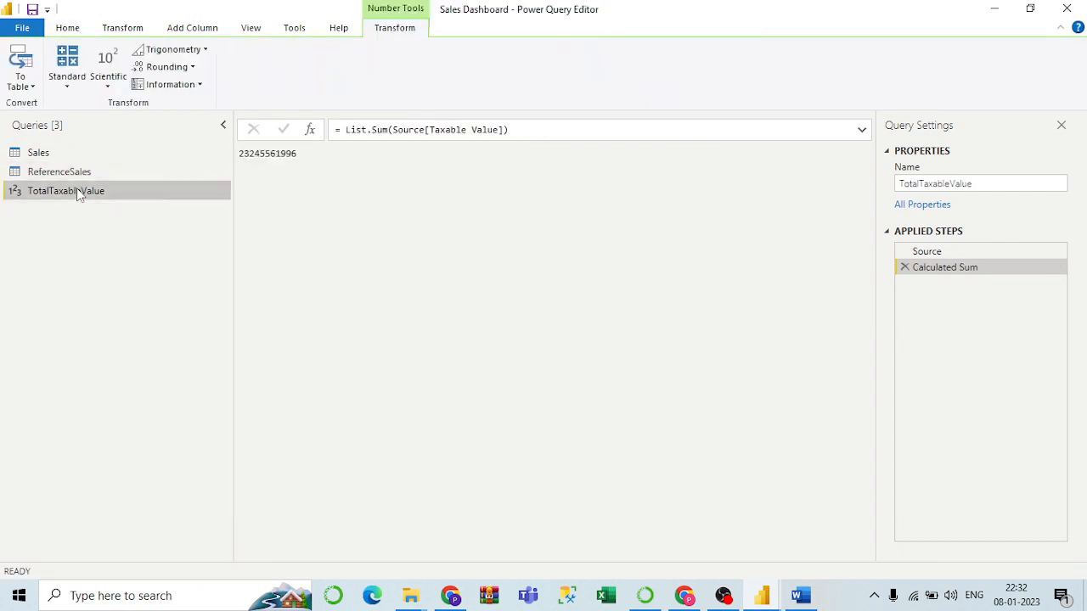
{"action": "left_click", "coordinate": [65, 171]}
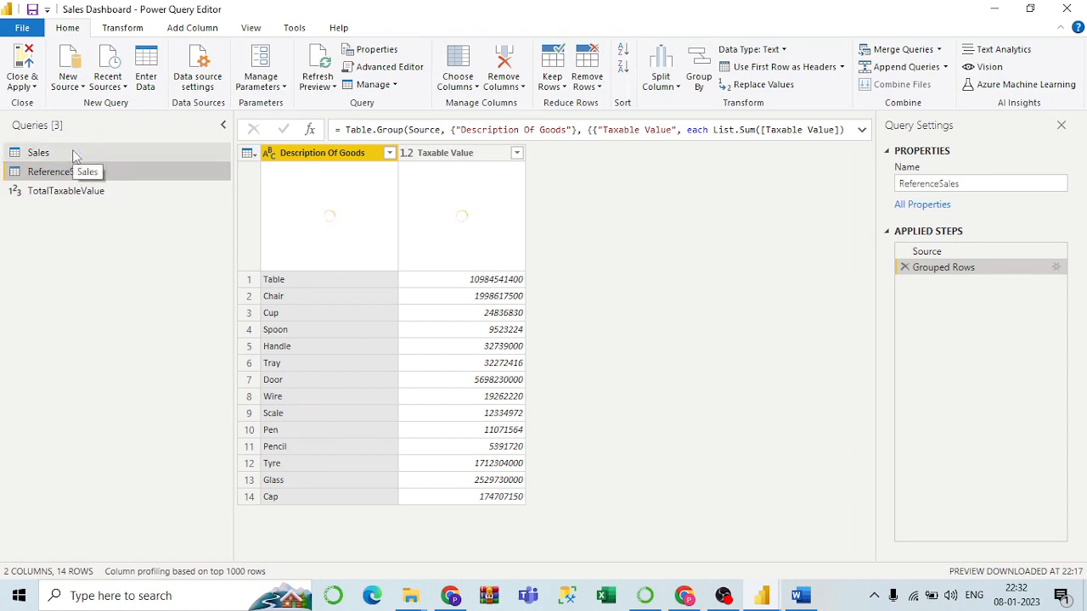
{"action": "left_click", "coordinate": [73, 154]}
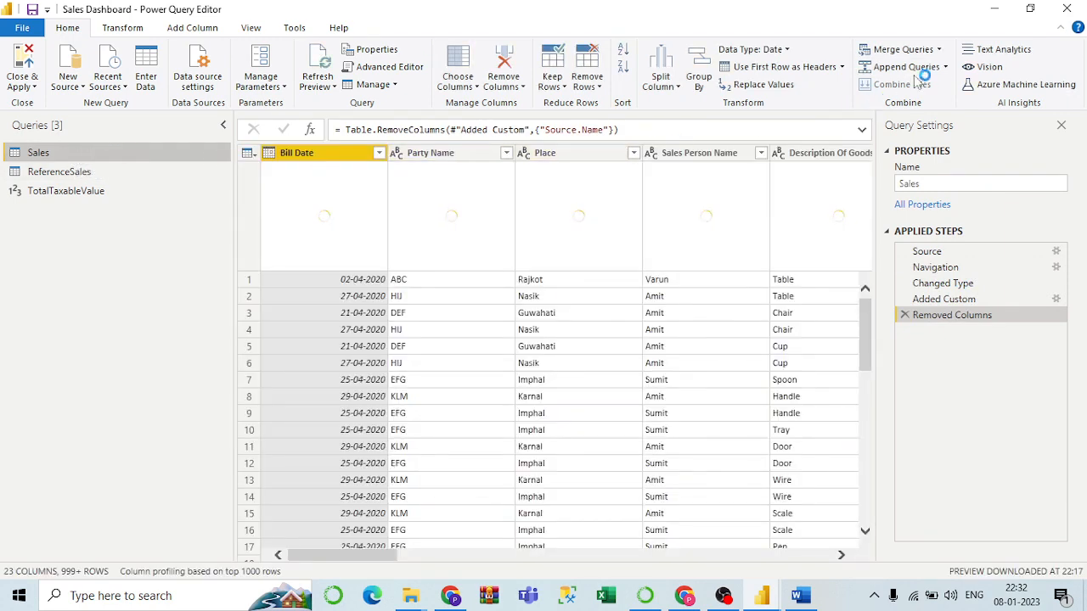
{"action": "left_click", "coordinate": [939, 50]}
{"action": "left_click", "coordinate": [935, 68]}
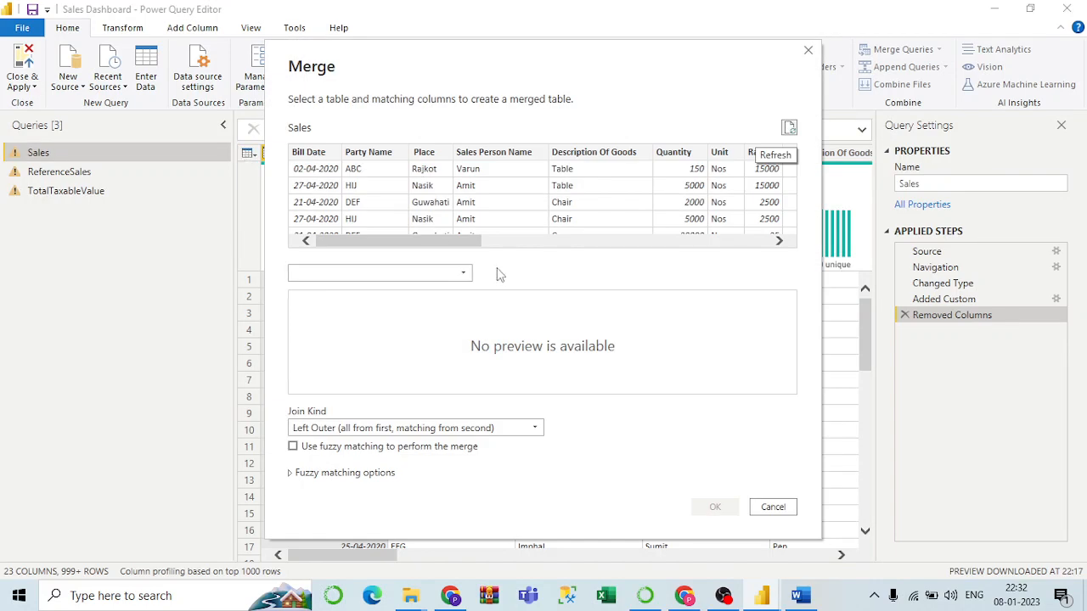
Cancel the Merge dialog without picking a table and show ReferenceSales's grouped Taxable Value totals.
{"action": "left_click", "coordinate": [455, 273]}
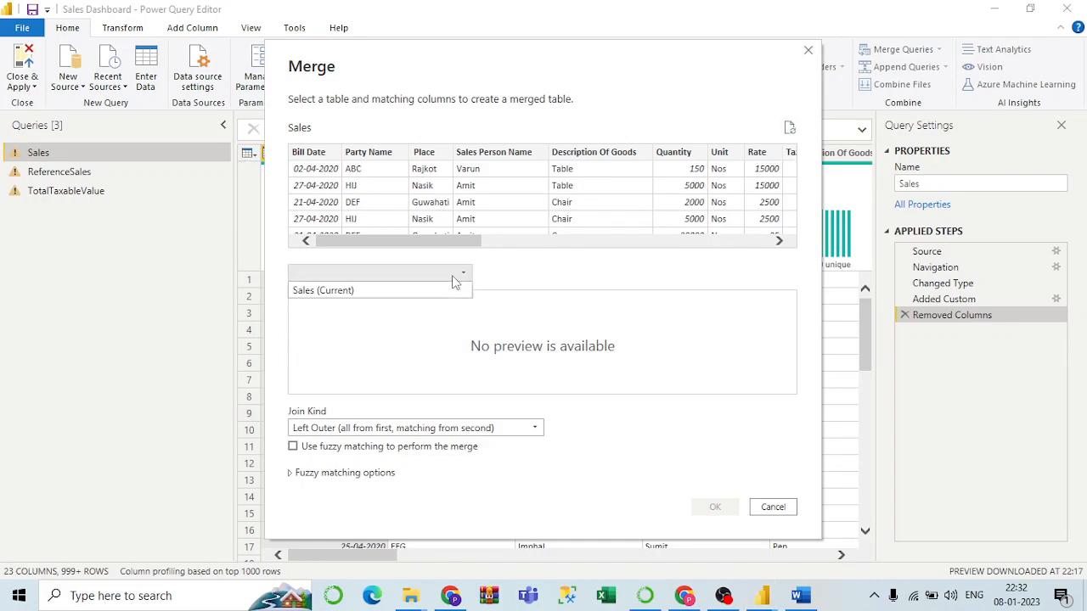
{"action": "left_click", "coordinate": [396, 274]}
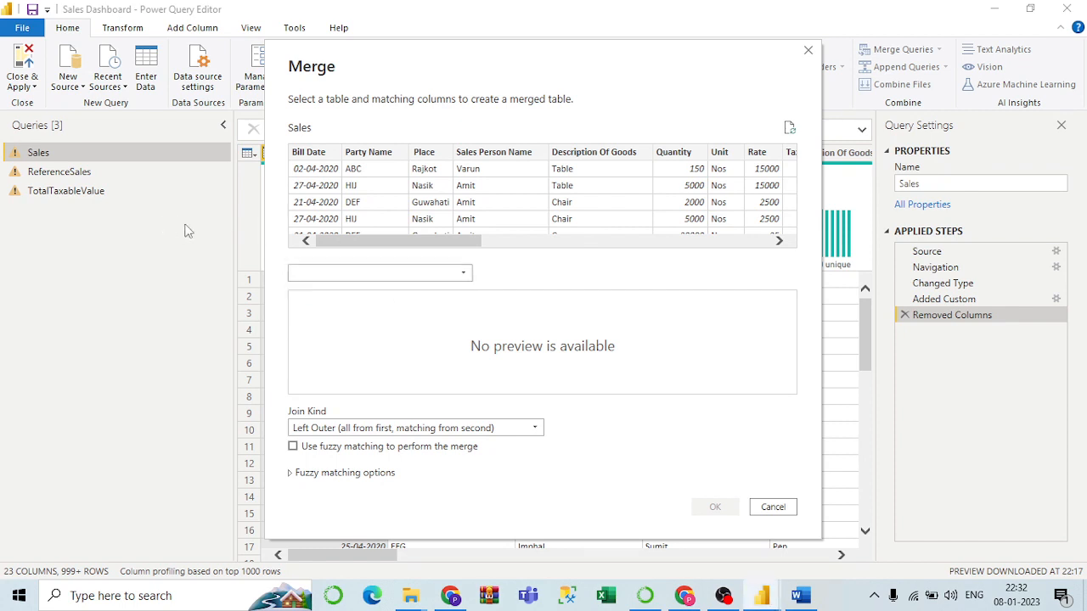
{"action": "left_click", "coordinate": [425, 272]}
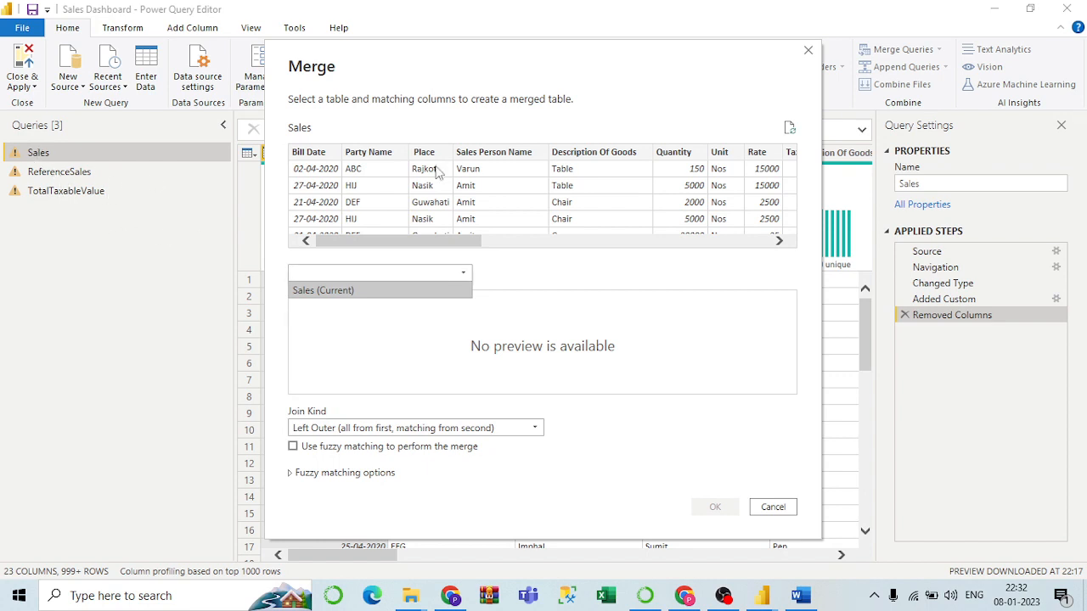
{"action": "left_click", "coordinate": [809, 53]}
{"action": "left_click", "coordinate": [808, 52]}
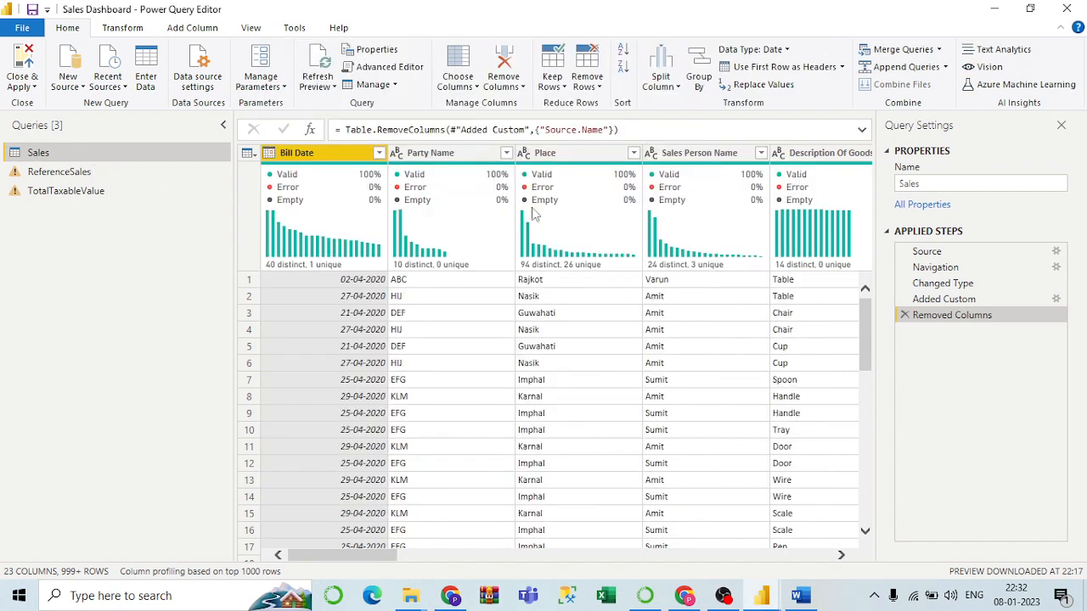
{"action": "left_click", "coordinate": [90, 174]}
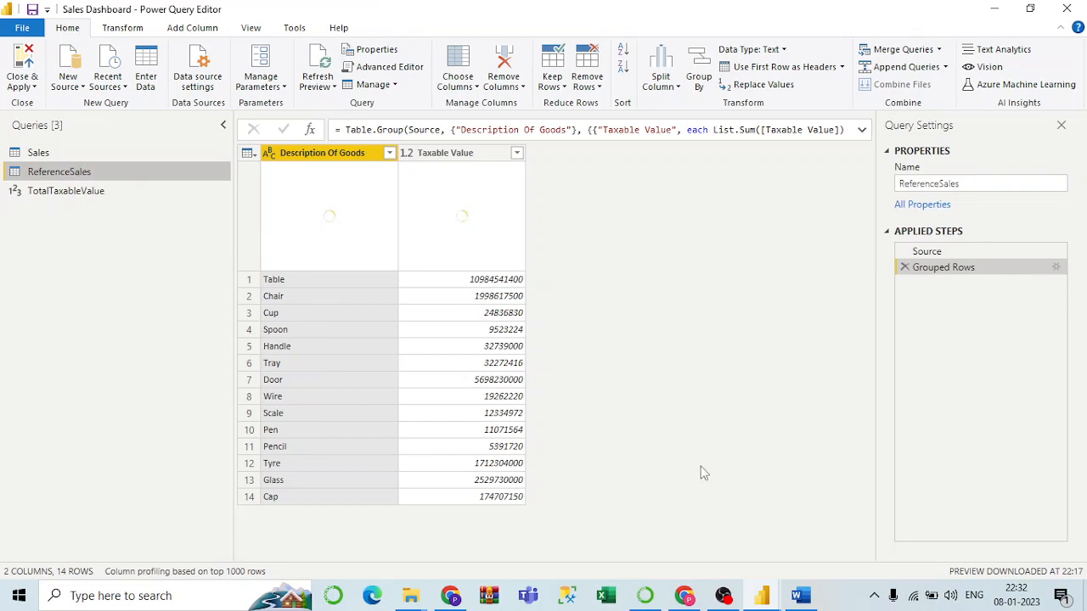
Glance at the Word notes, then bring Power Query Editor back on the Sales query.
{"action": "left_click", "coordinate": [807, 603]}
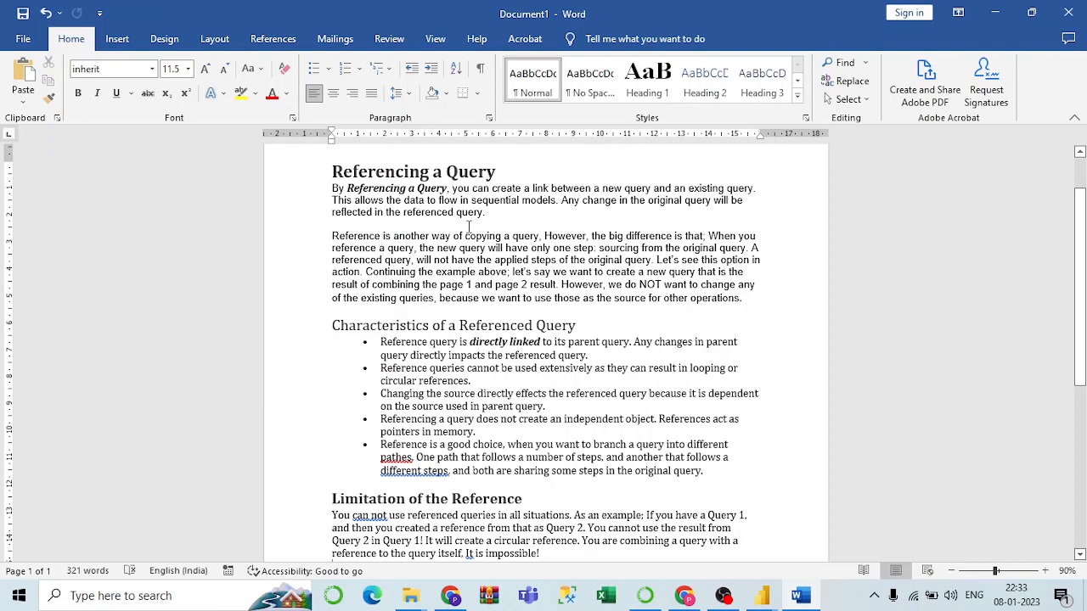
{"action": "mouse_move", "coordinate": [762, 596]}
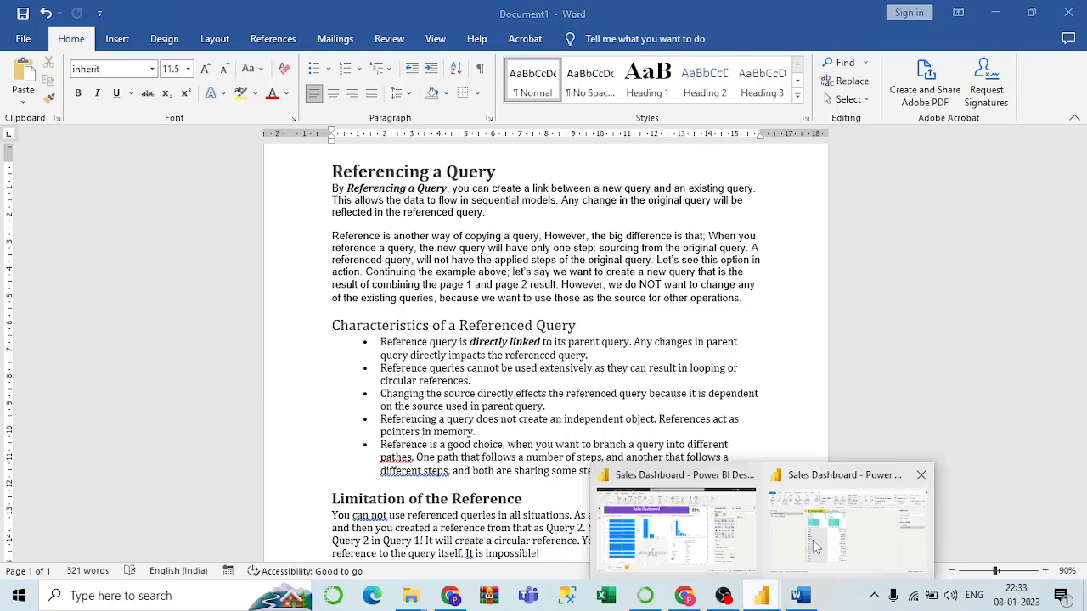
{"action": "left_click", "coordinate": [892, 509]}
{"action": "left_click", "coordinate": [92, 154]}
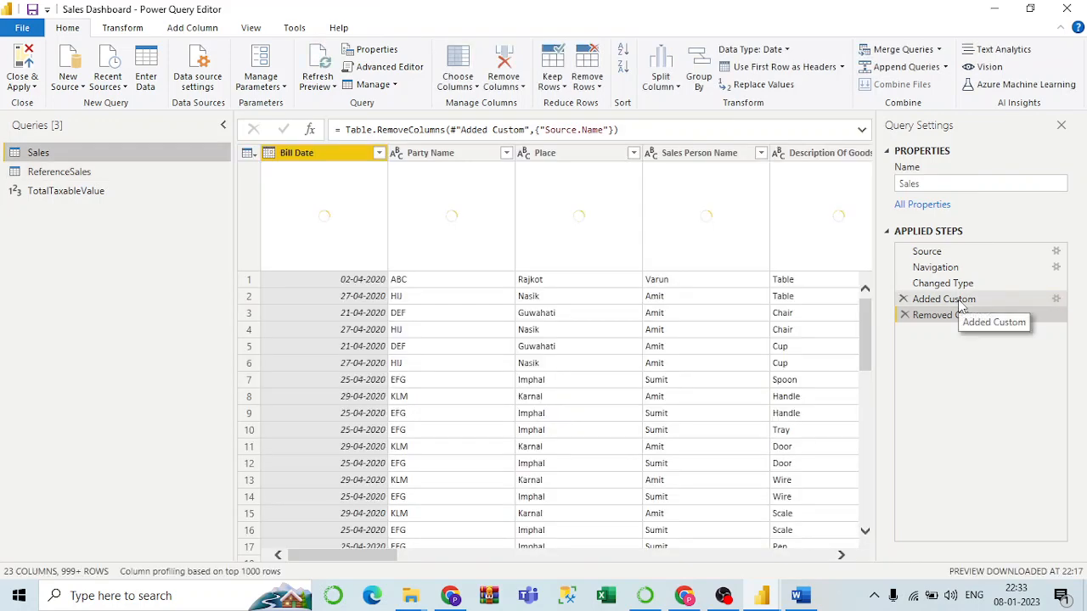
Inspect ReferenceSales's Source step formula = Sales, alternating with the Word notes on referencing.
{"action": "left_click", "coordinate": [107, 172]}
{"action": "left_click", "coordinate": [924, 252]}
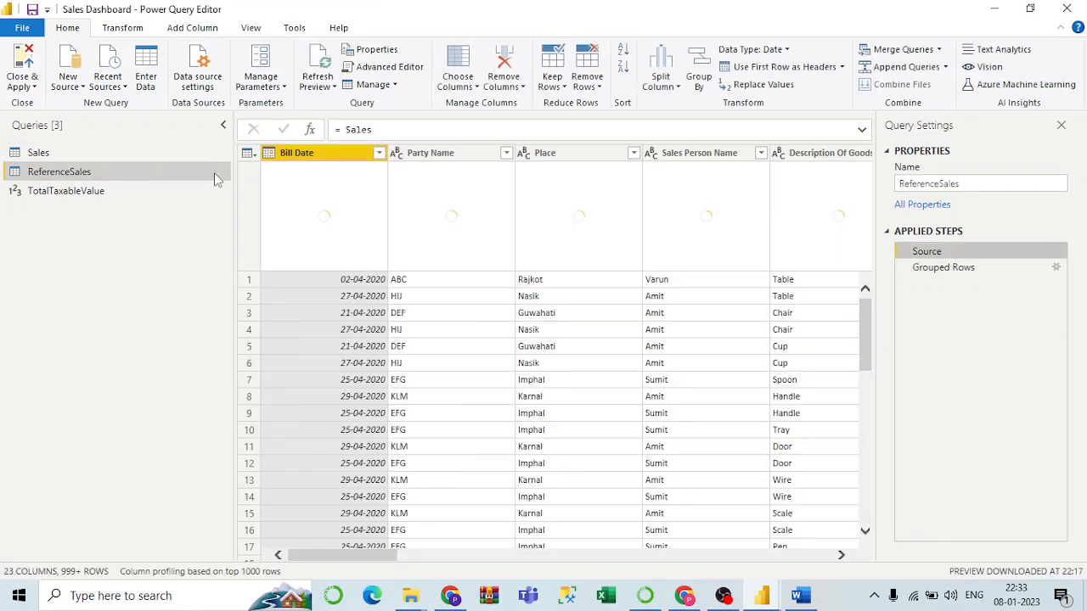
{"action": "left_click", "coordinate": [805, 597]}
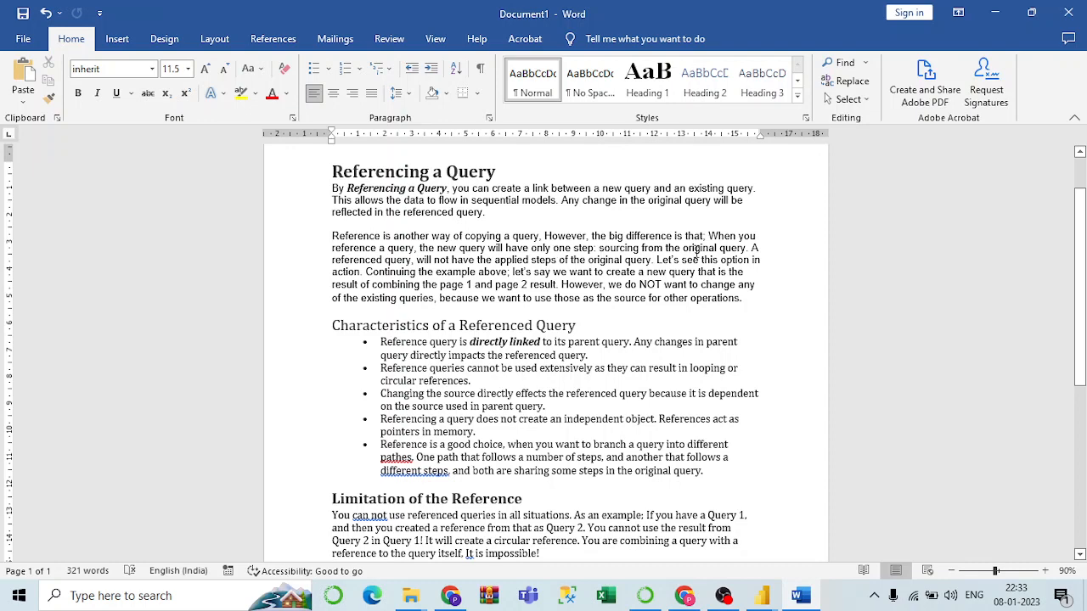
{"action": "mouse_move", "coordinate": [762, 595]}
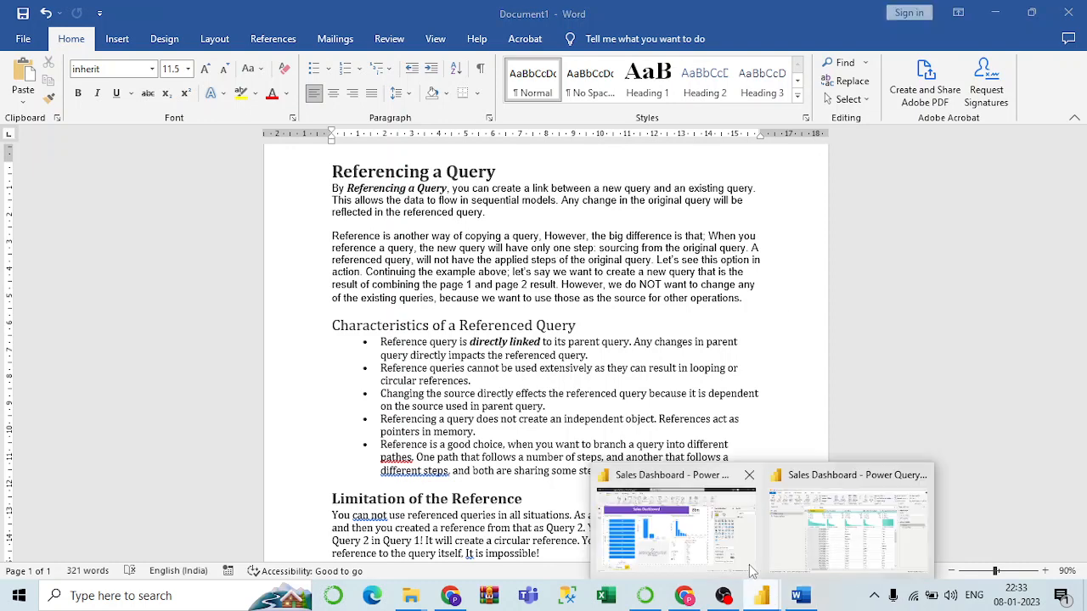
{"action": "left_click", "coordinate": [849, 535]}
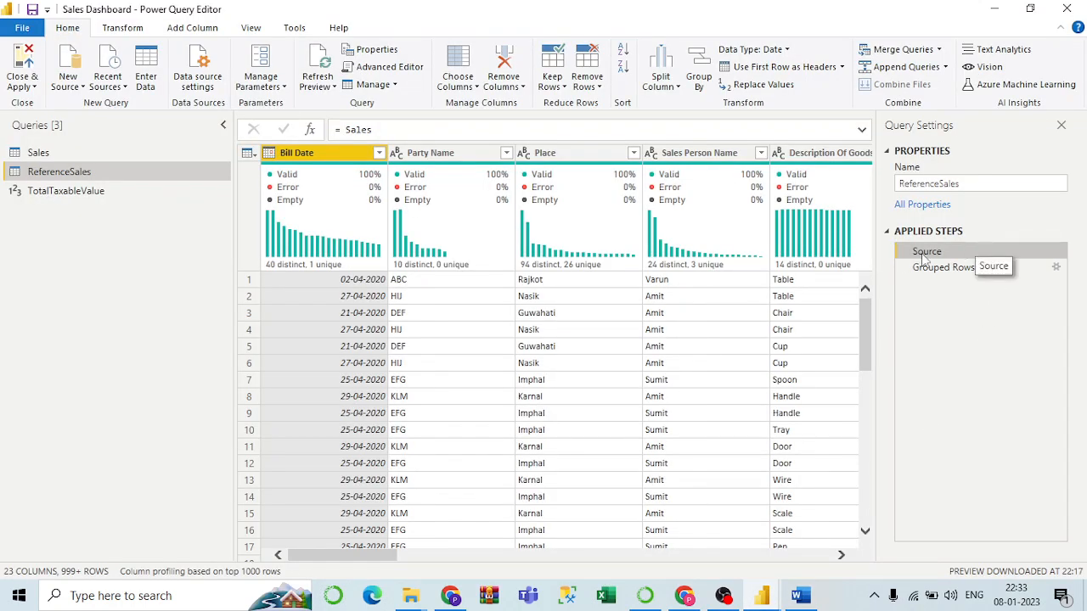
{"action": "left_click", "coordinate": [380, 128]}
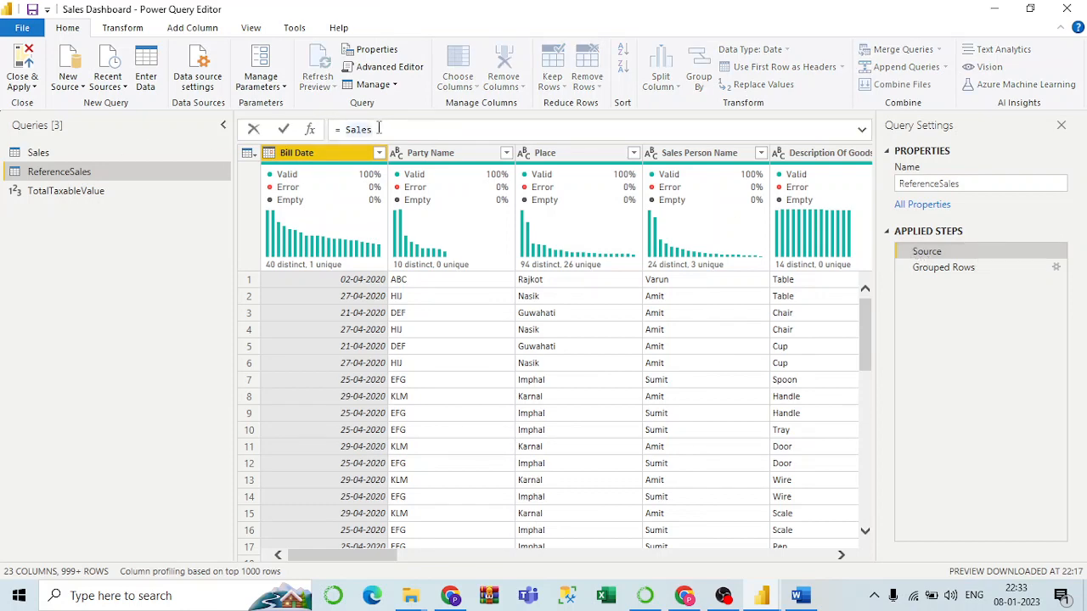
{"action": "left_click", "coordinate": [800, 596]}
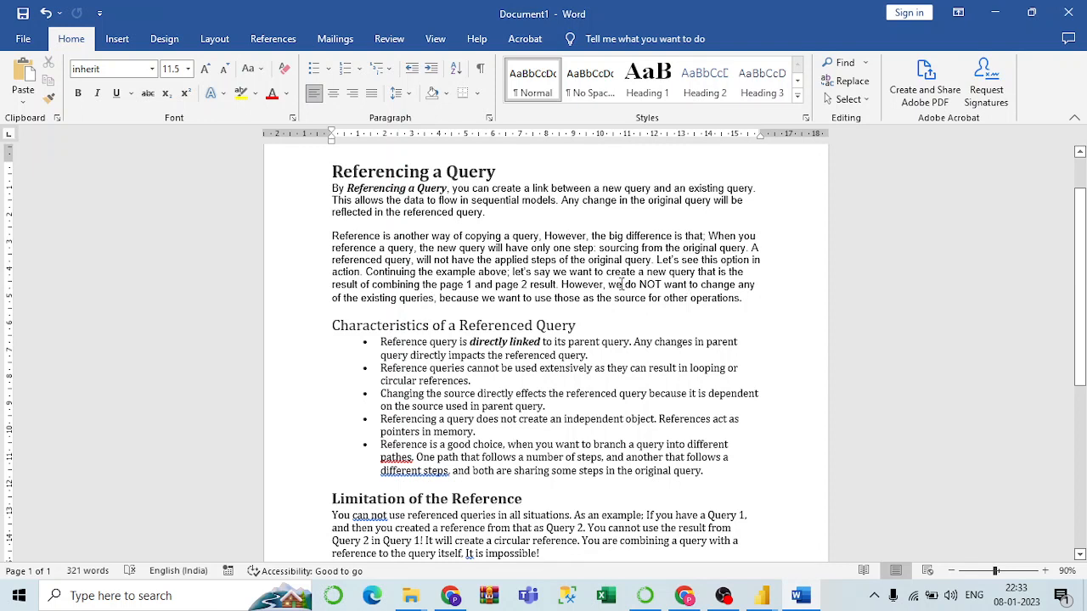
{"action": "left_click", "coordinate": [771, 597]}
{"action": "left_click", "coordinate": [841, 544]}
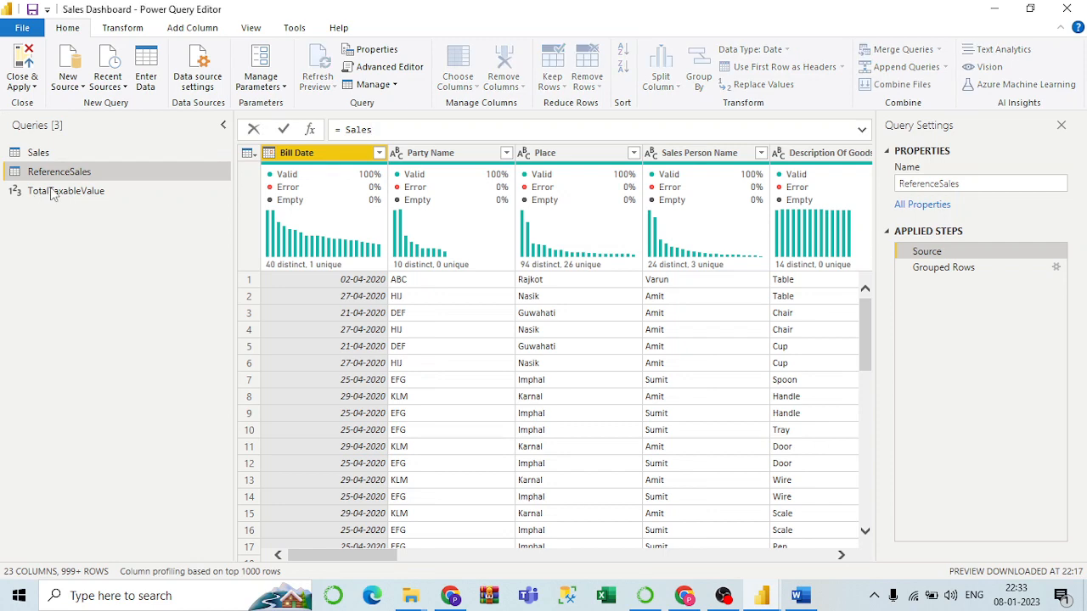
{"action": "left_click", "coordinate": [53, 153]}
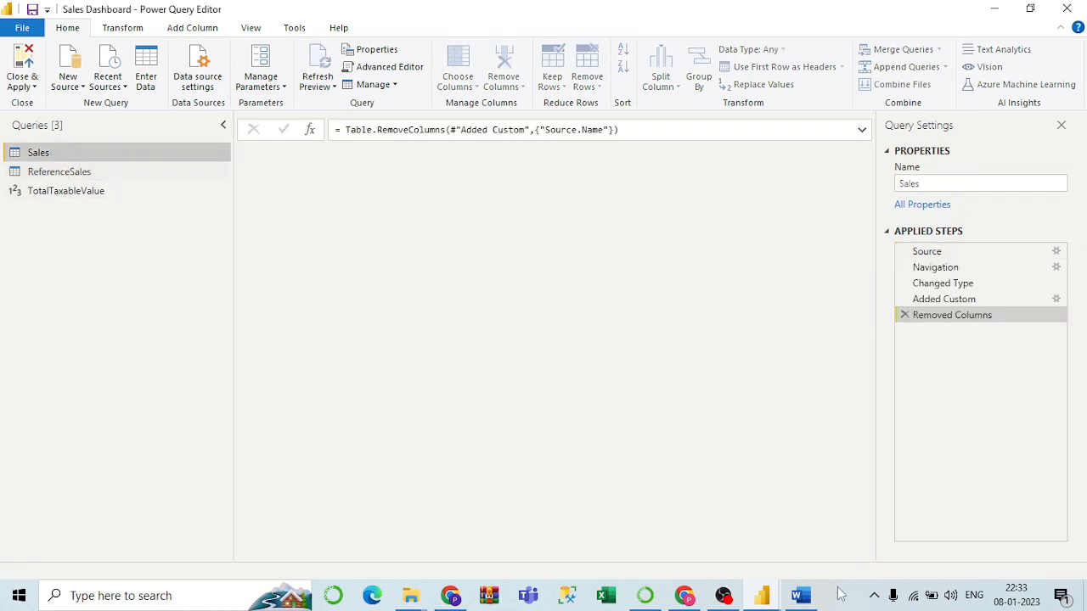
{"action": "left_click", "coordinate": [800, 597]}
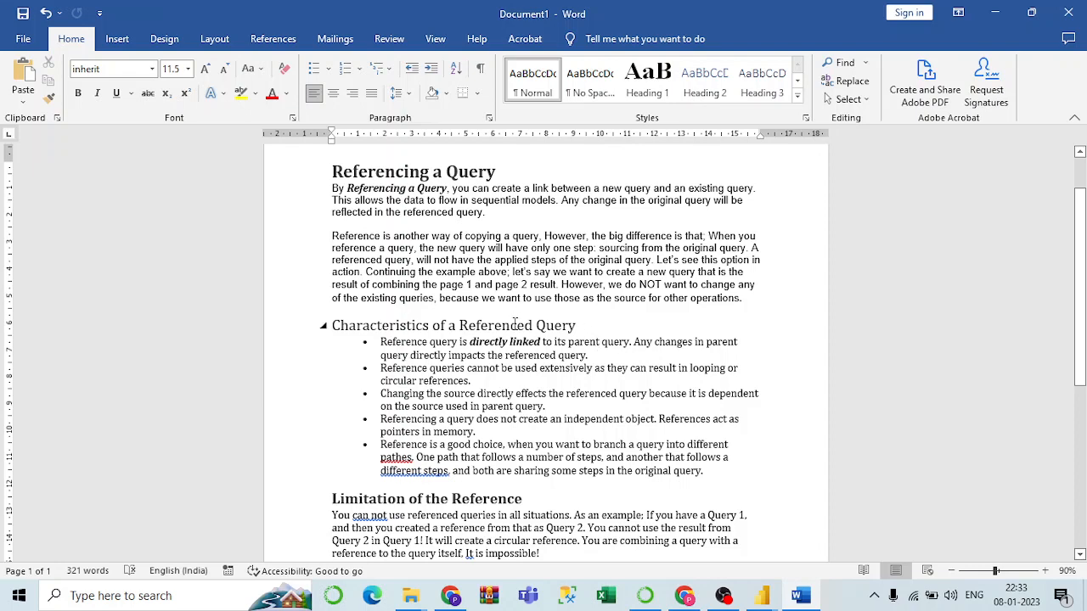
{"action": "scroll", "coordinate": [514, 323], "scroll_direction": "down", "scroll_amount": 1}
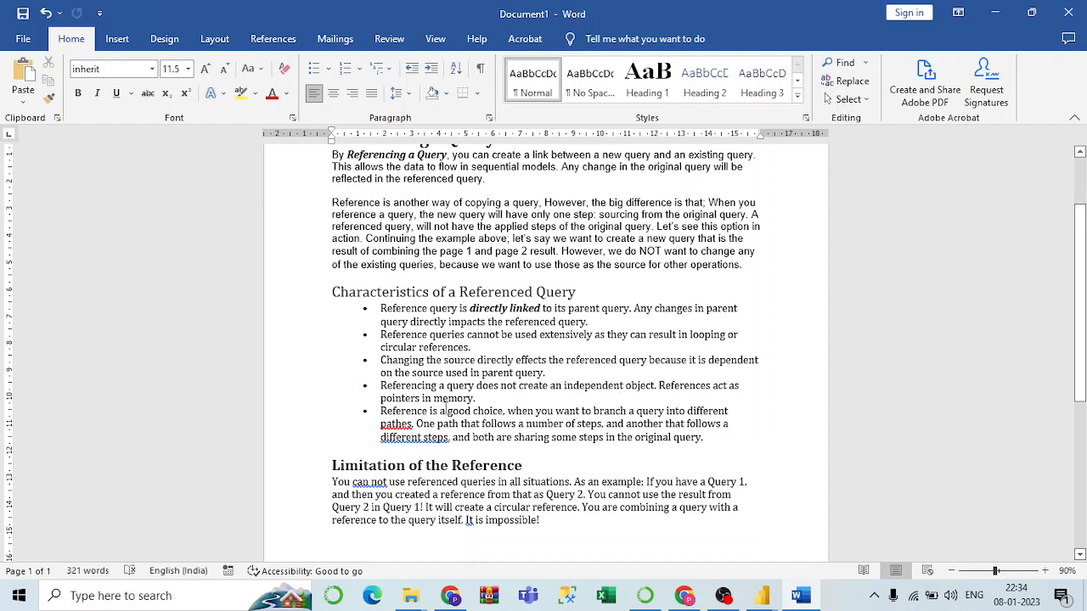
{"action": "scroll", "coordinate": [447, 411], "scroll_direction": "down", "scroll_amount": 2}
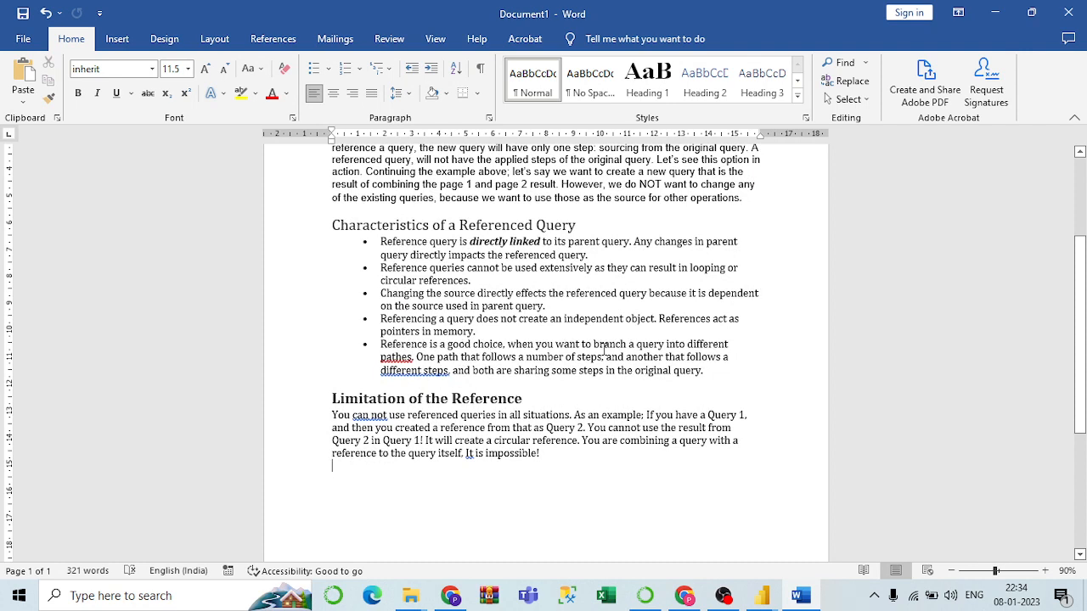
{"action": "left_click", "coordinate": [762, 595]}
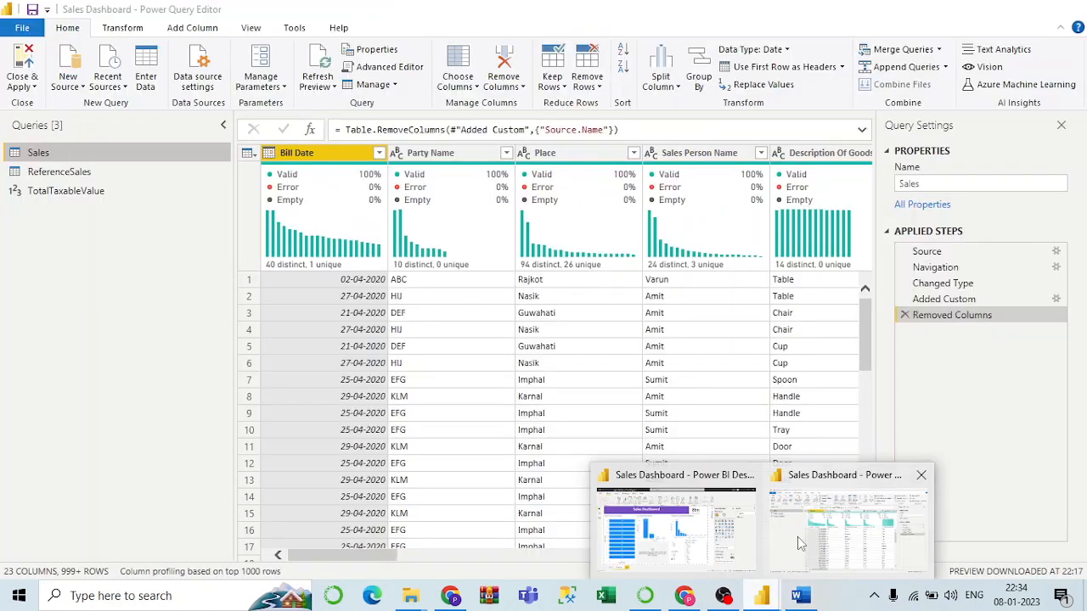
{"action": "left_click", "coordinate": [799, 543]}
{"action": "left_click", "coordinate": [38, 172]}
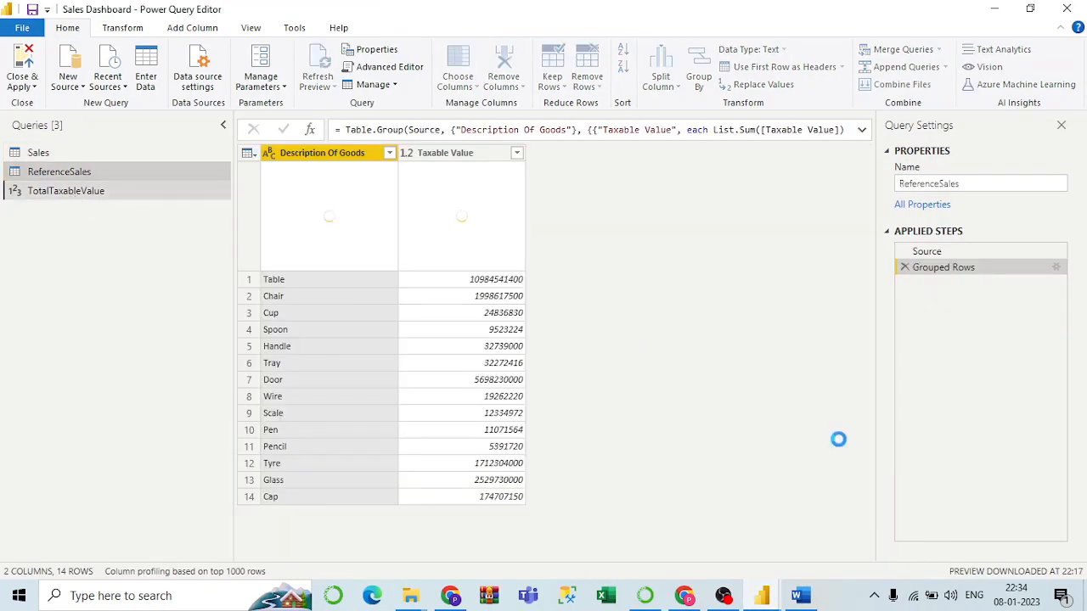
{"action": "left_click", "coordinate": [799, 596]}
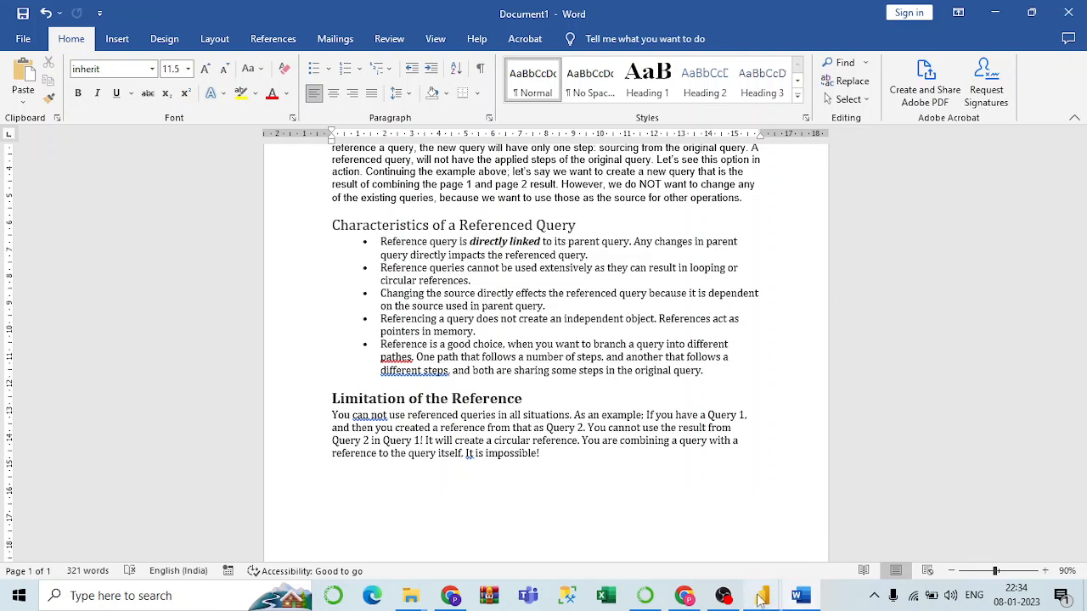
{"action": "mouse_move", "coordinate": [760, 599]}
{"action": "left_click", "coordinate": [823, 526]}
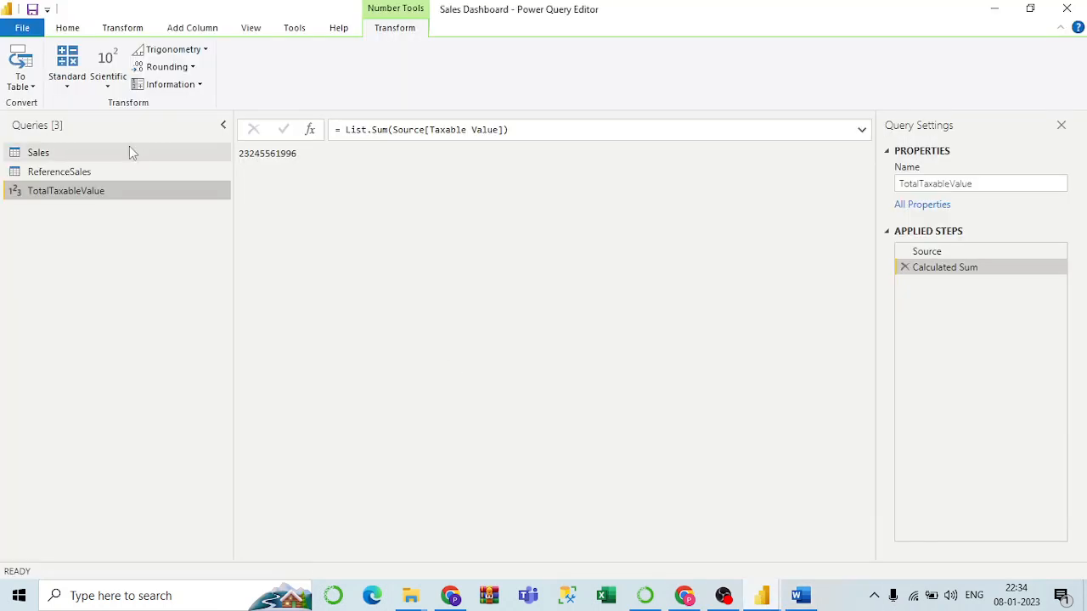
Trace ReferenceSales and TotalTaxableValue back to Sales in Query Dependencies, then select Sales.
{"action": "left_click", "coordinate": [251, 27]}
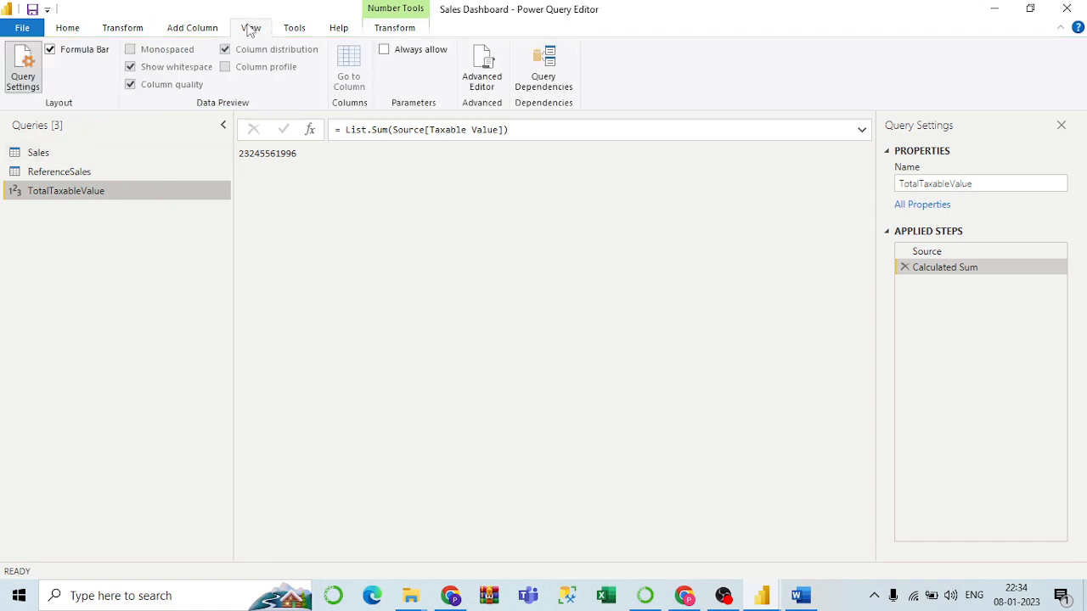
{"action": "left_click", "coordinate": [548, 87]}
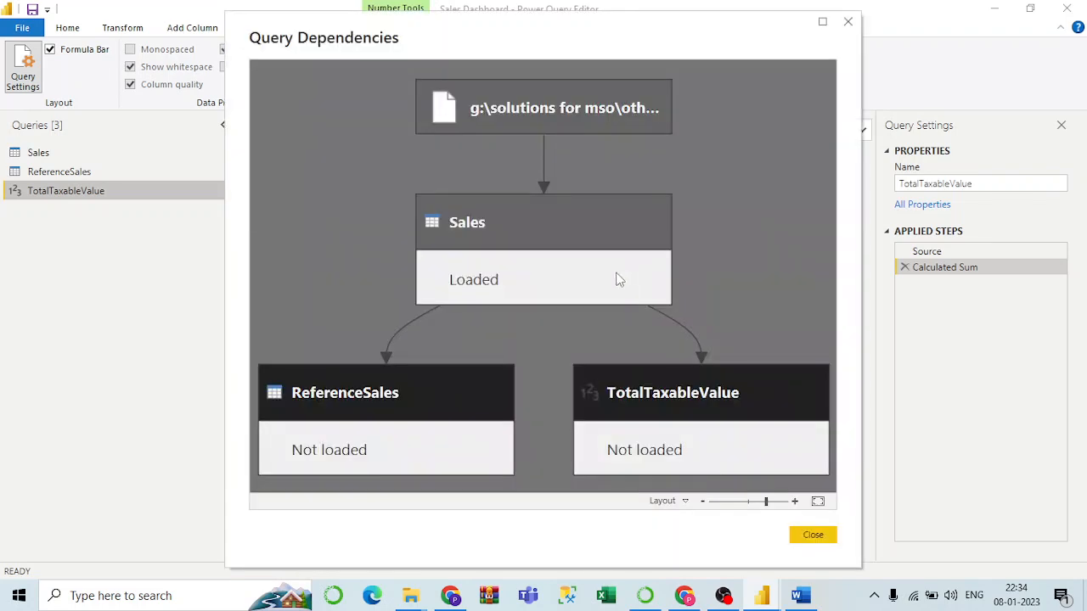
{"action": "left_click", "coordinate": [401, 406]}
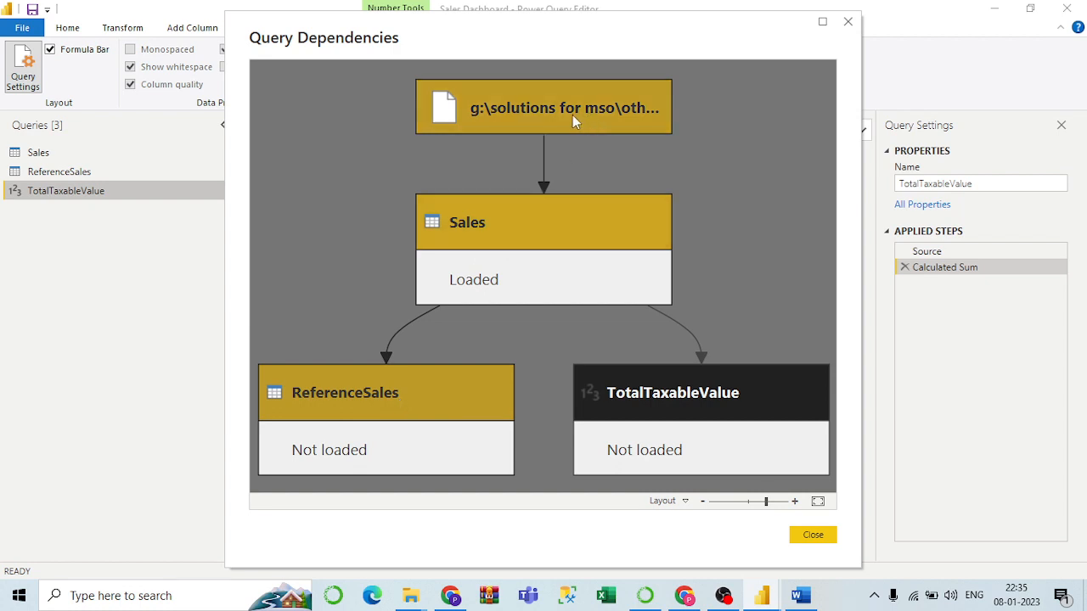
{"action": "left_click", "coordinate": [695, 447]}
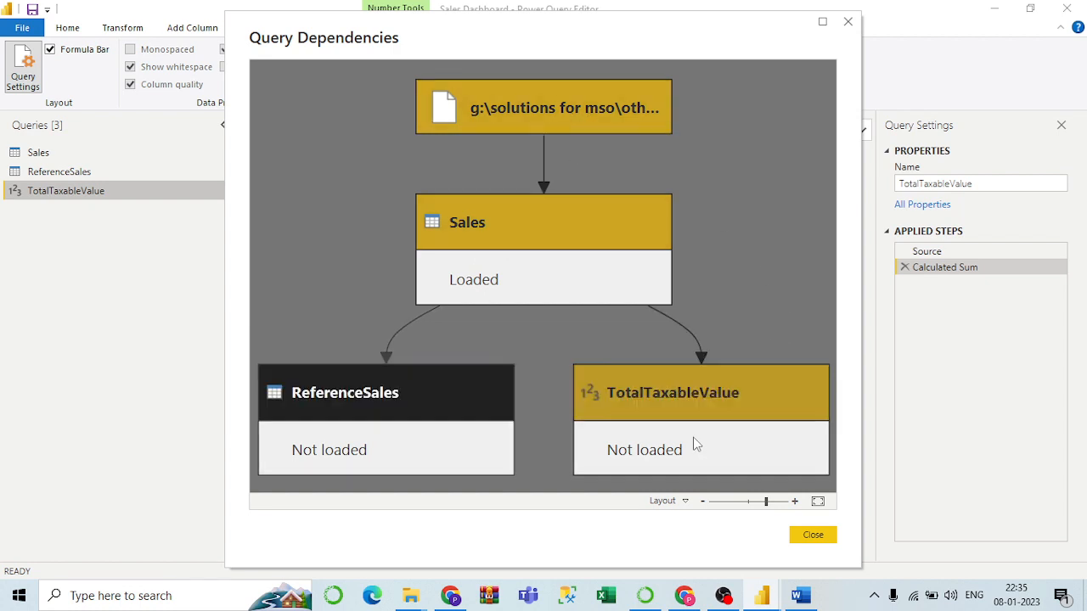
{"action": "left_click", "coordinate": [800, 536]}
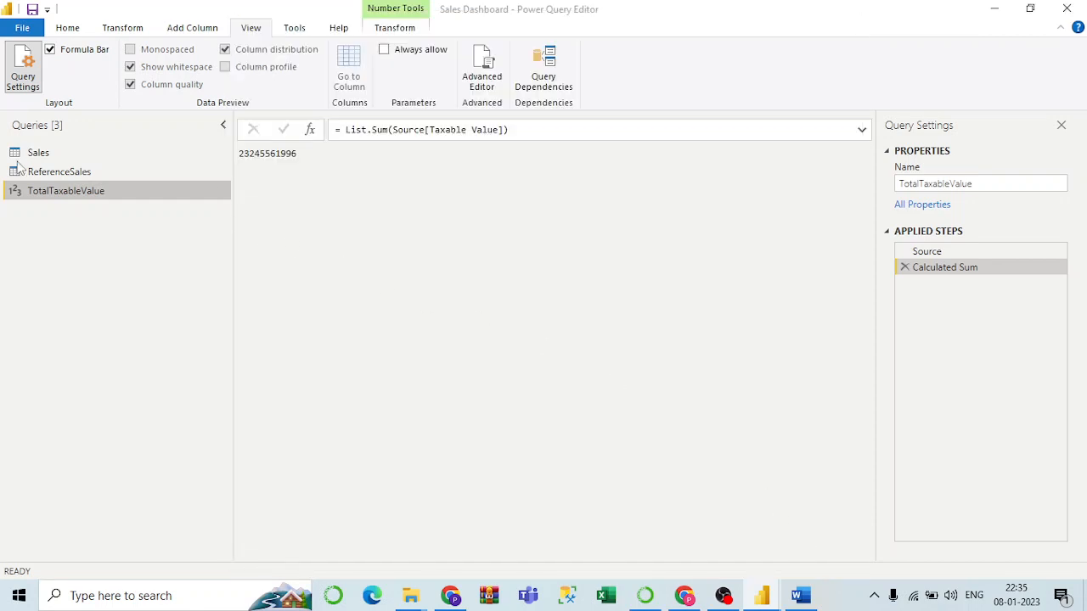
{"action": "left_click", "coordinate": [55, 156]}
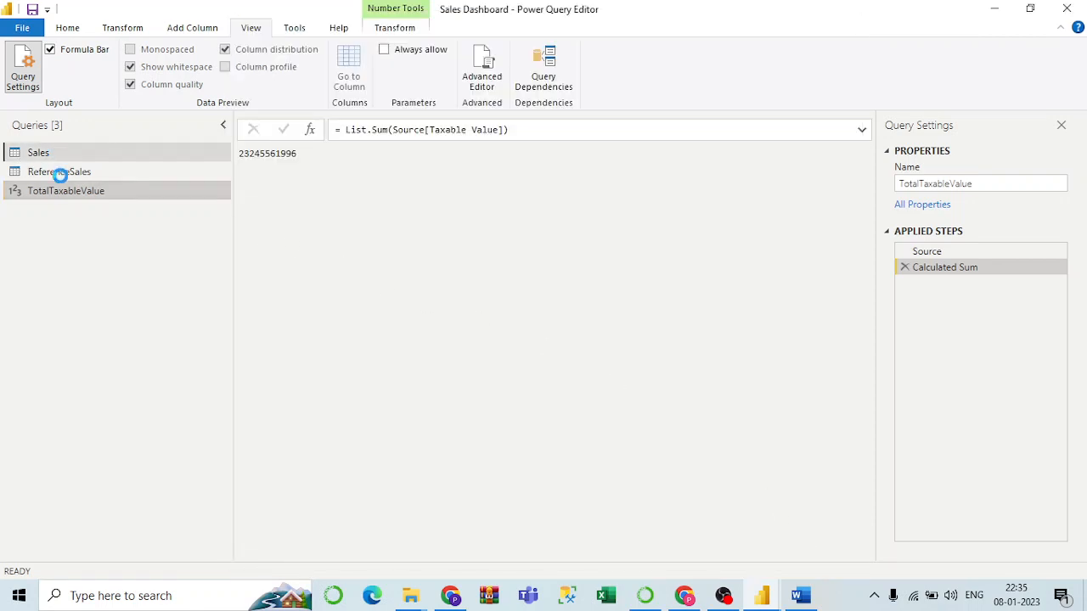